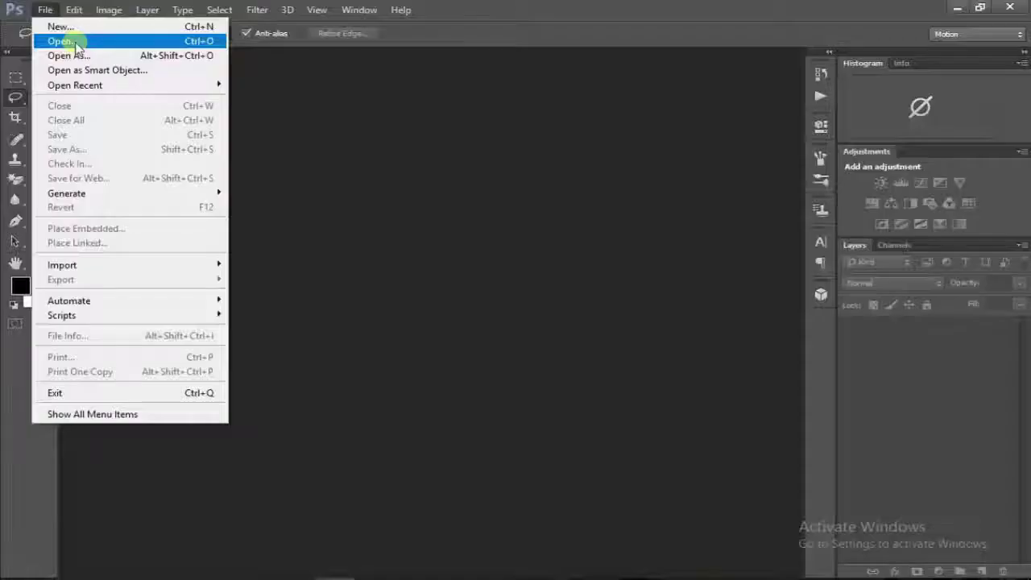
Open IMG_1891.JPG, dock it as a tabbed document, and zoom in on the man's face.
double_click(175, 115)
scroll(392, 219, "down", 3)
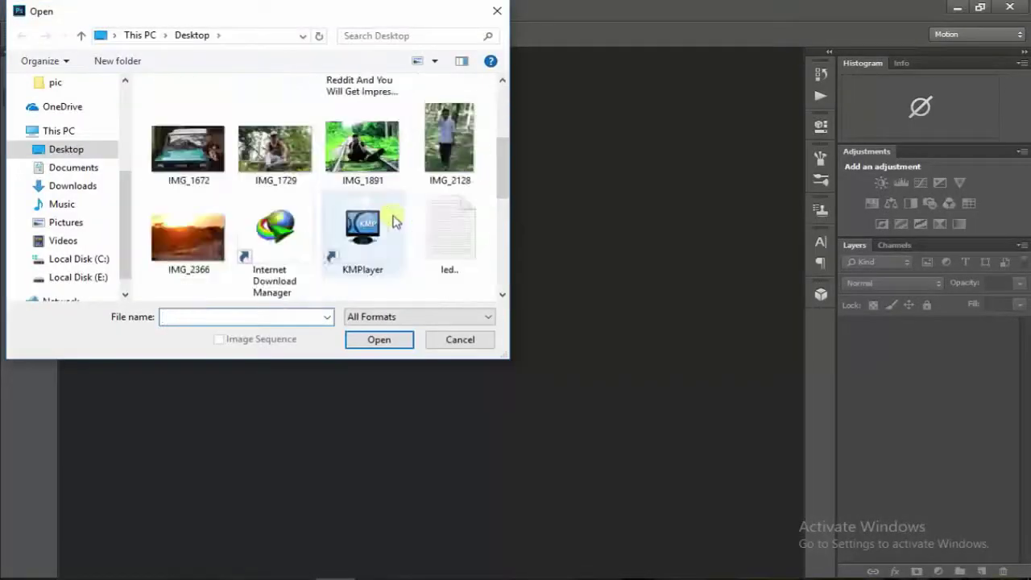
left_click(388, 164)
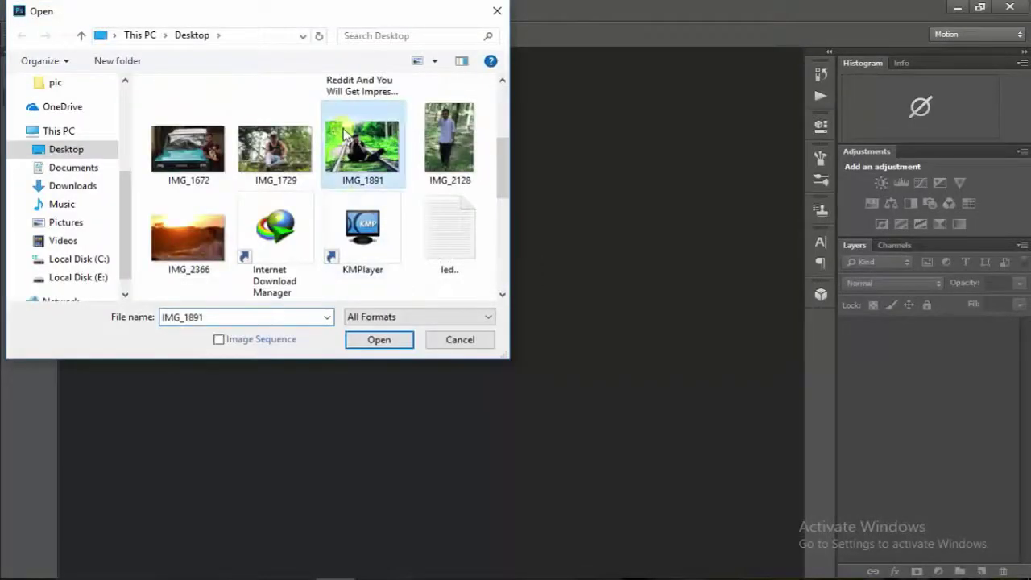
left_click(380, 340)
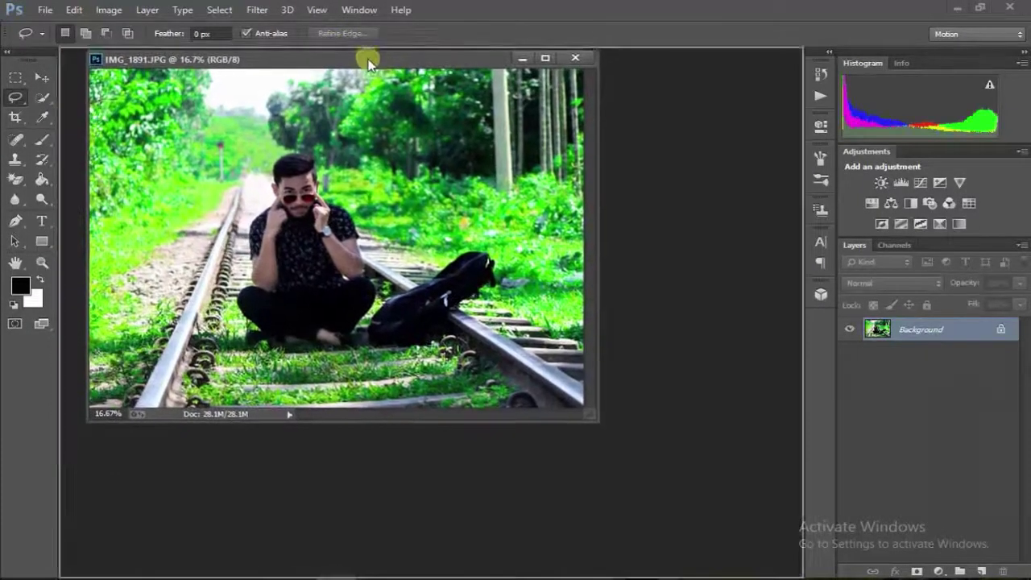
left_click_drag(341, 58, 366, 57)
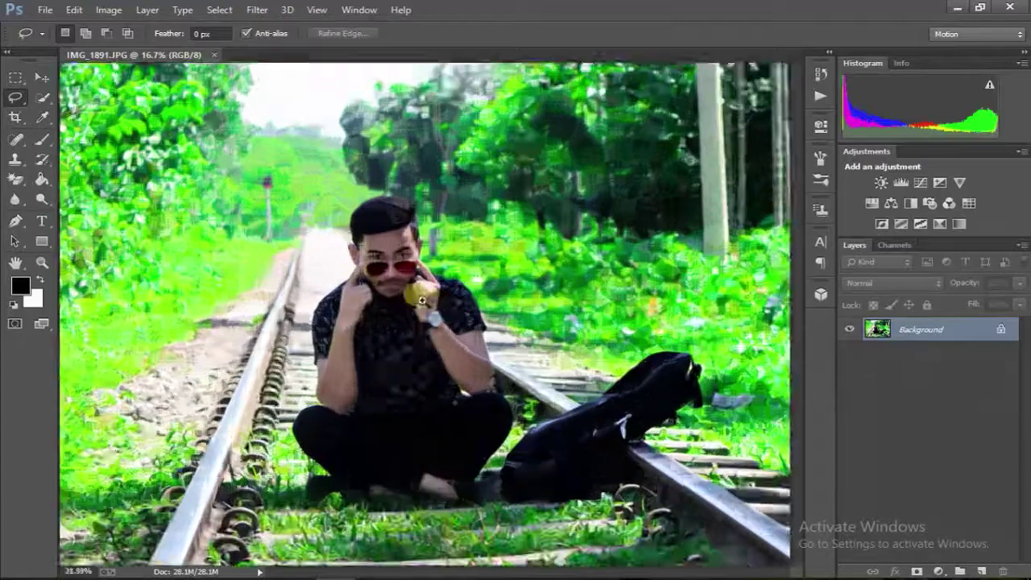
mouse_move(419, 278)
left_mouse_down()
mouse_move(506, 315)
mouse_move(421, 394)
mouse_move(438, 470)
left_mouse_up()
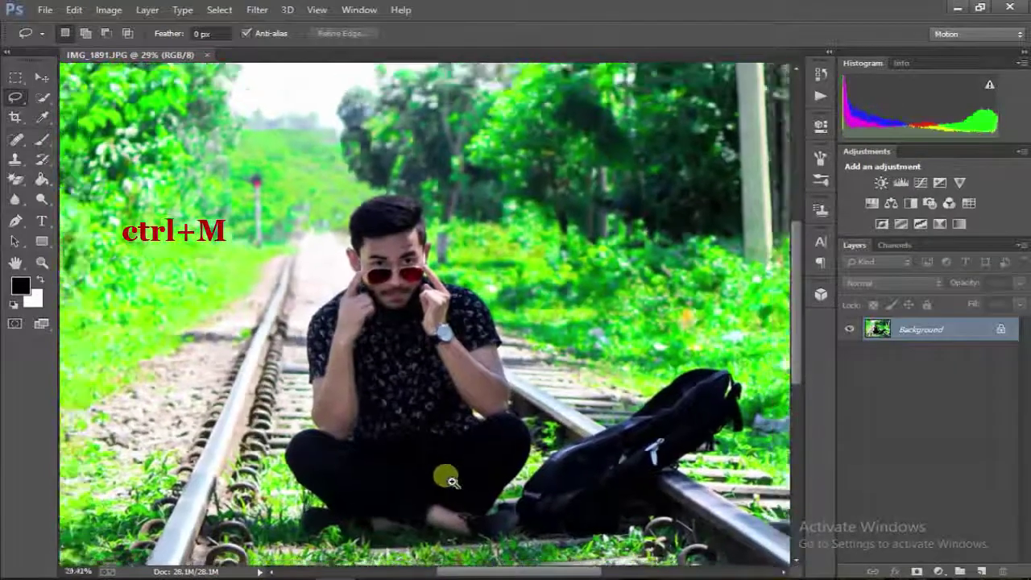
Add a midpoint to the RGB curve in Curves (Ctrl+M), lift it slightly, and apply.
key("ctrl+m")
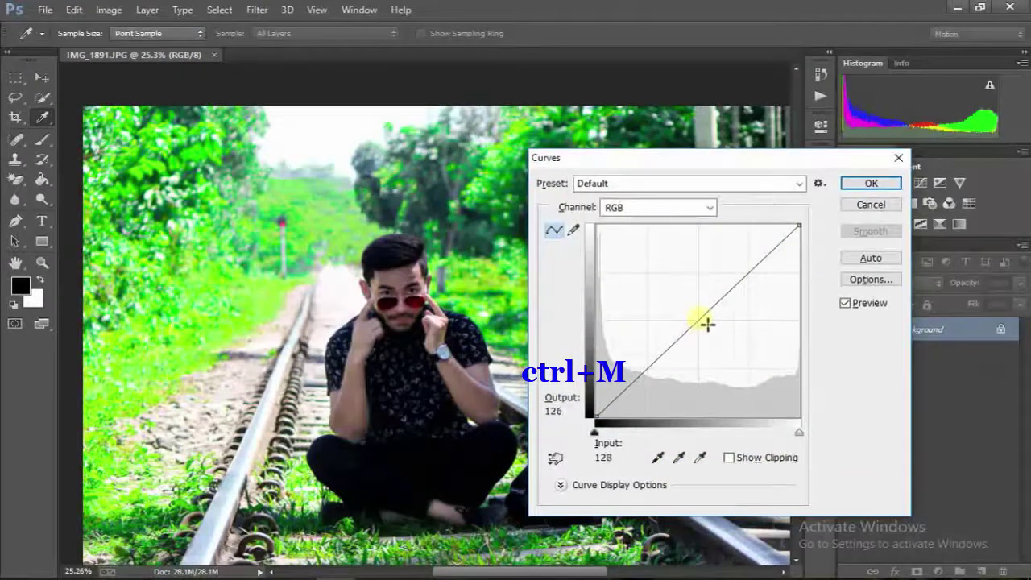
left_click(701, 324)
left_click_drag(701, 324, 701, 323)
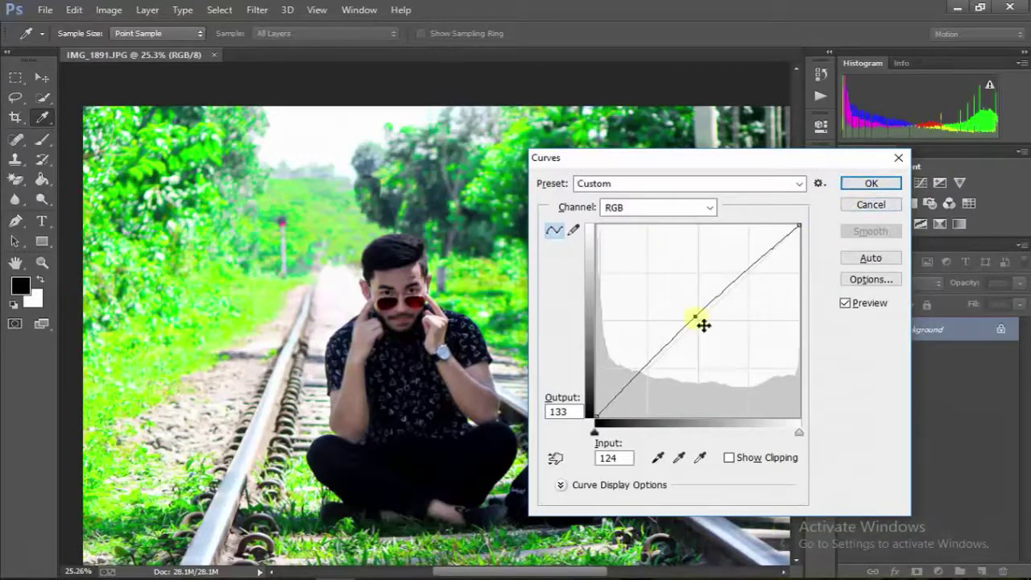
left_click_drag(703, 325, 702, 326)
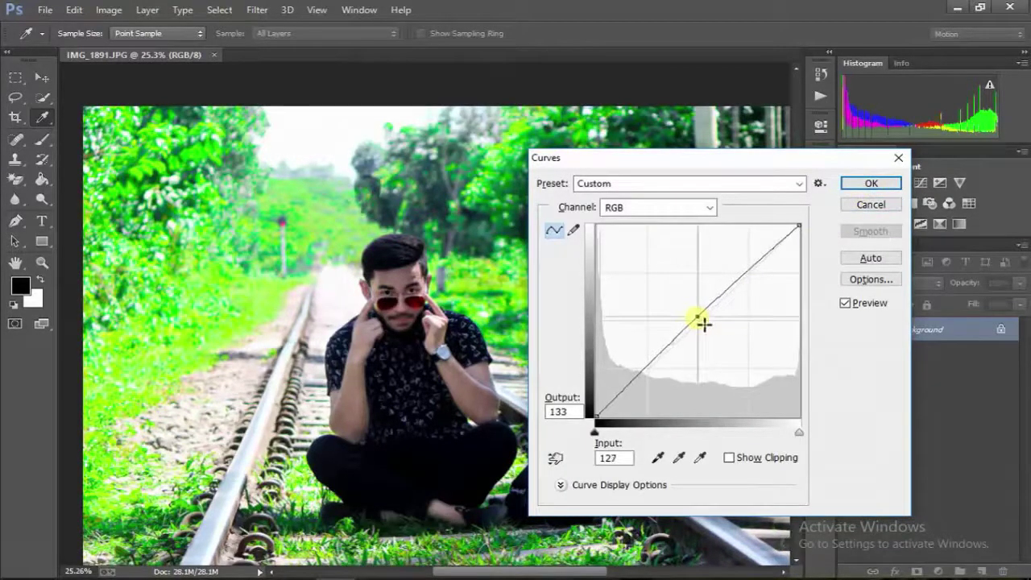
left_click(871, 183)
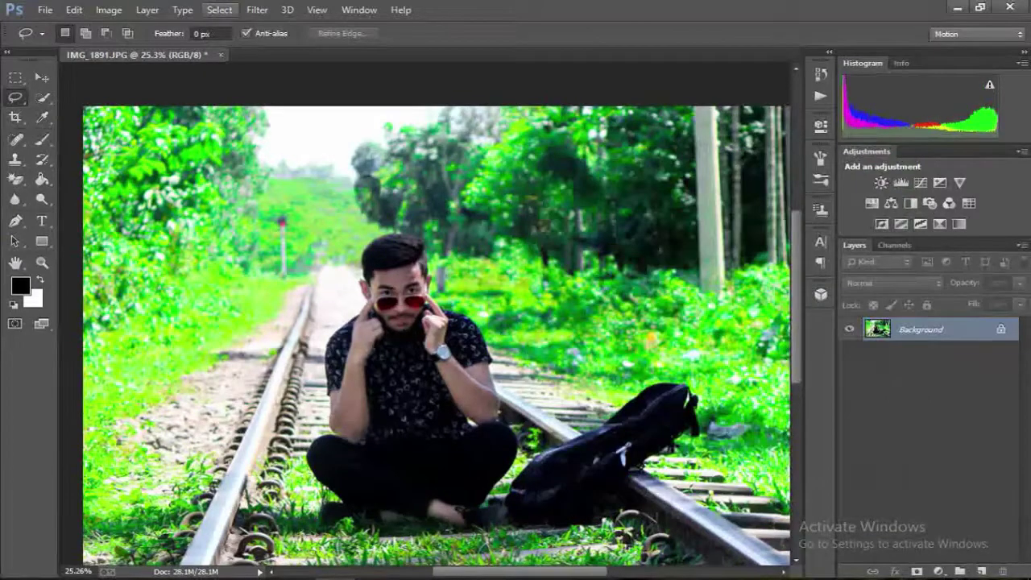
Browse the Filter menu without applying anything, then choose Quick Selection and zoom in on the head.
left_click(256, 10)
mouse_move(265, 192)
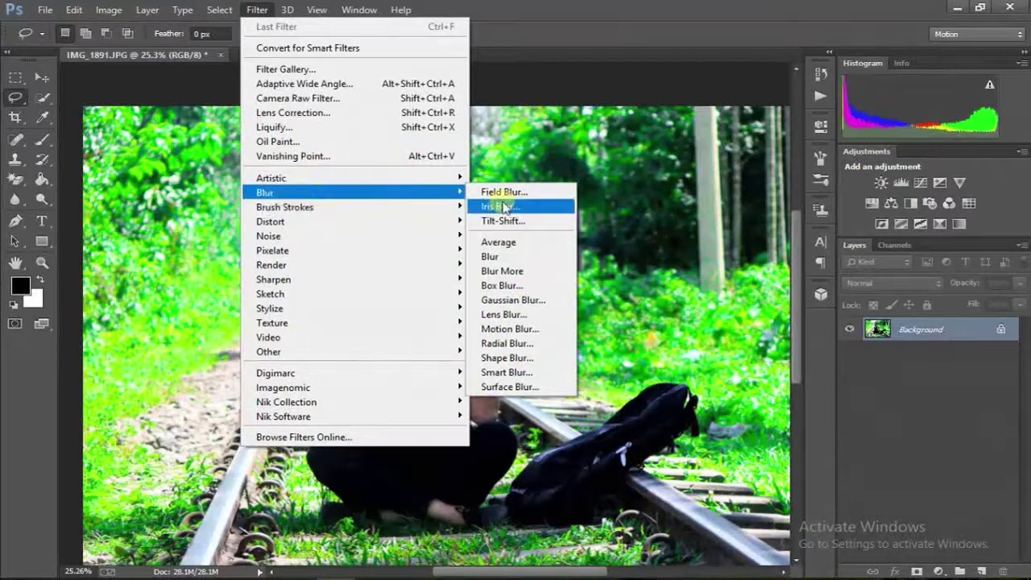
left_click(635, 283)
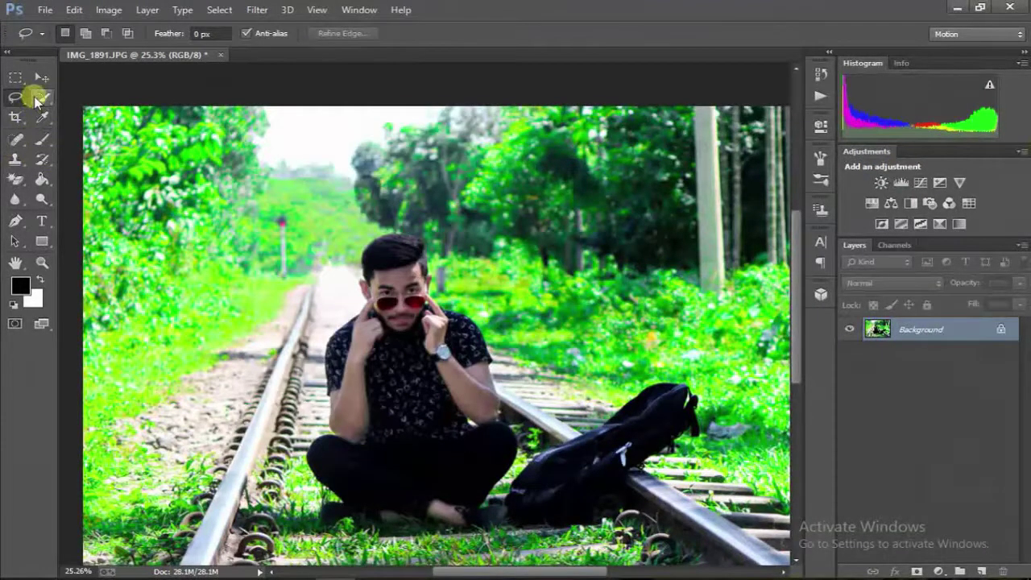
left_click(37, 98)
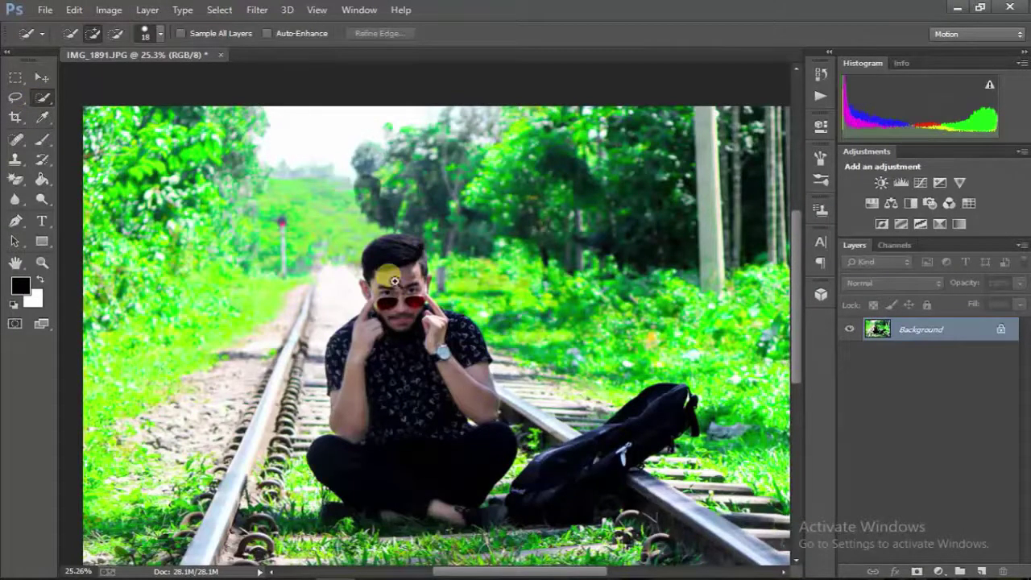
scroll(394, 280, "up", 2)
scroll(414, 311, "up", 4)
scroll(456, 311, "up", 1)
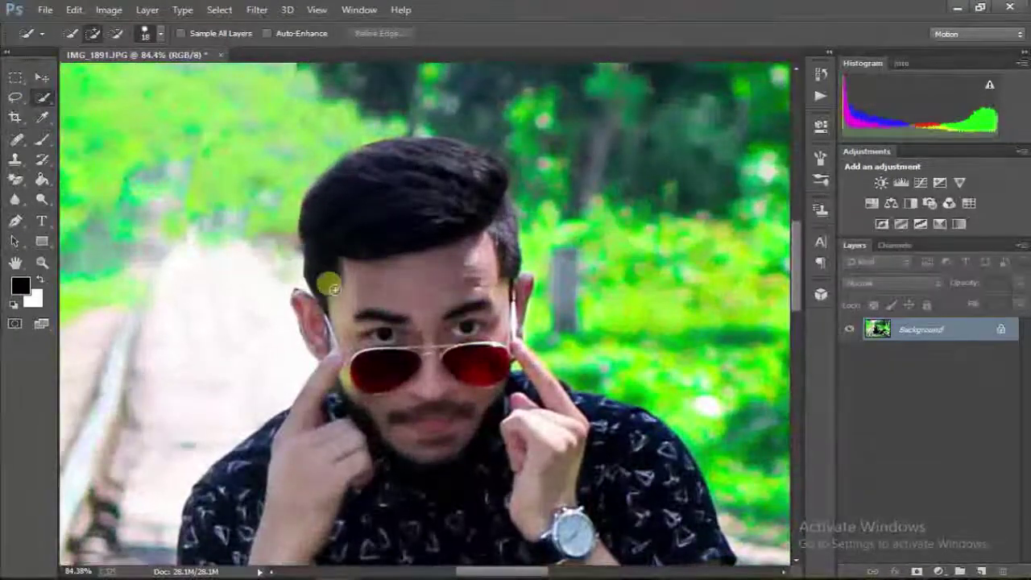
Paint a selection over the ear and hair, then Alt-trim edges by the right ear, hand and glasses.
left_click_drag(333, 287, 309, 306)
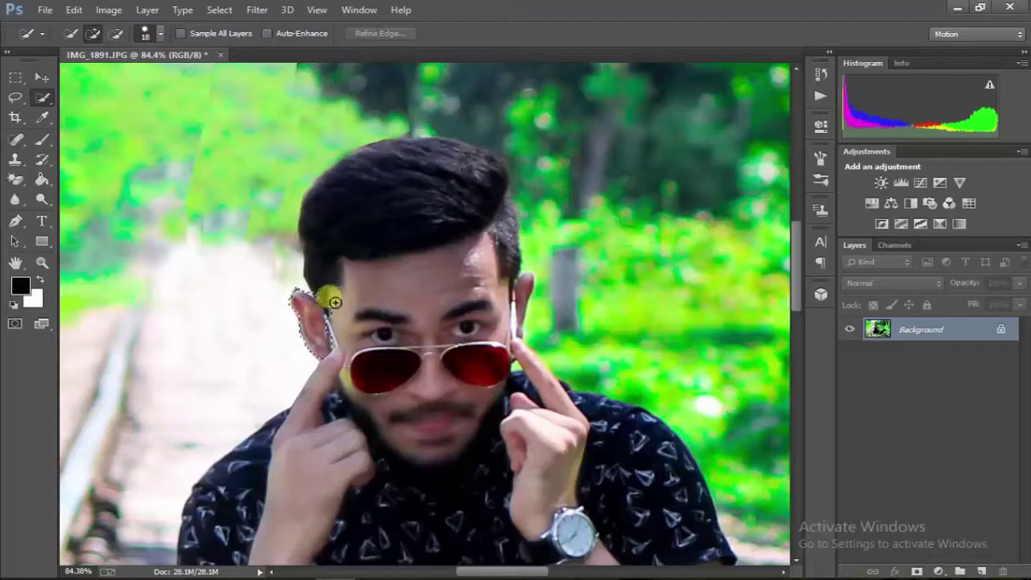
left_click_drag(319, 254, 320, 214)
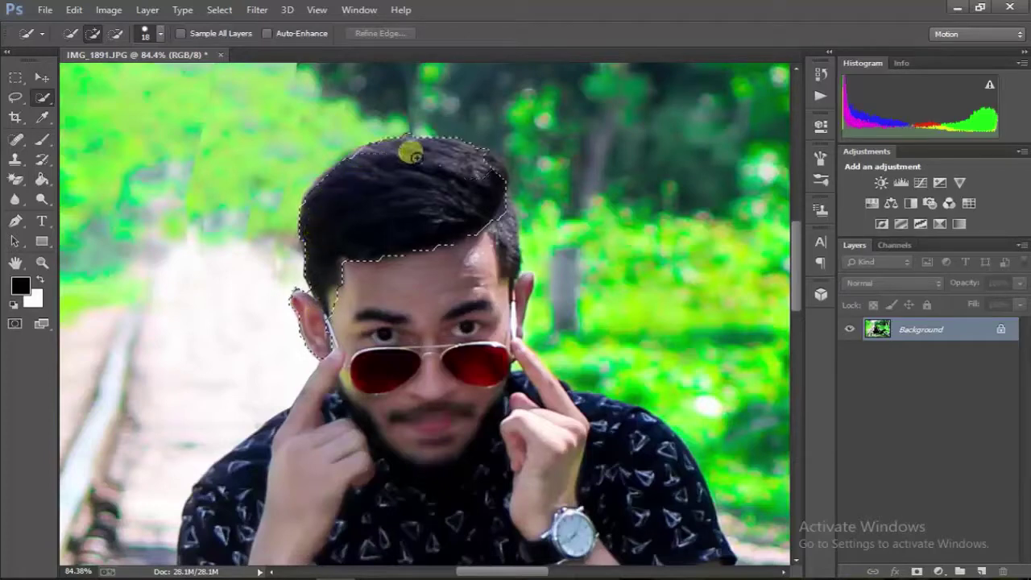
mouse_move(411, 155)
left_mouse_down()
mouse_move(357, 154)
mouse_move(323, 186)
left_mouse_up()
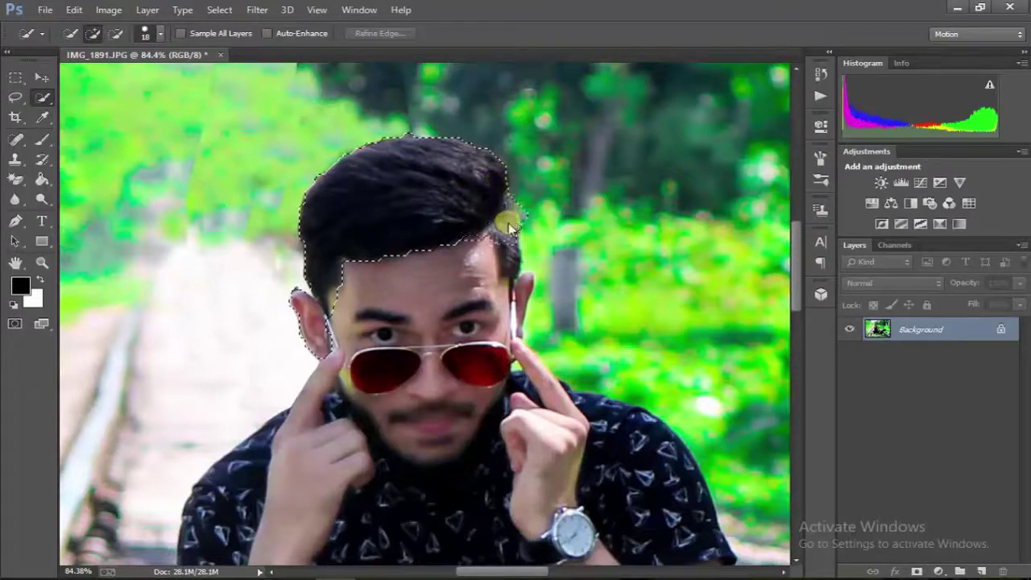
left_click_drag(509, 227, 515, 220)
key("alt")
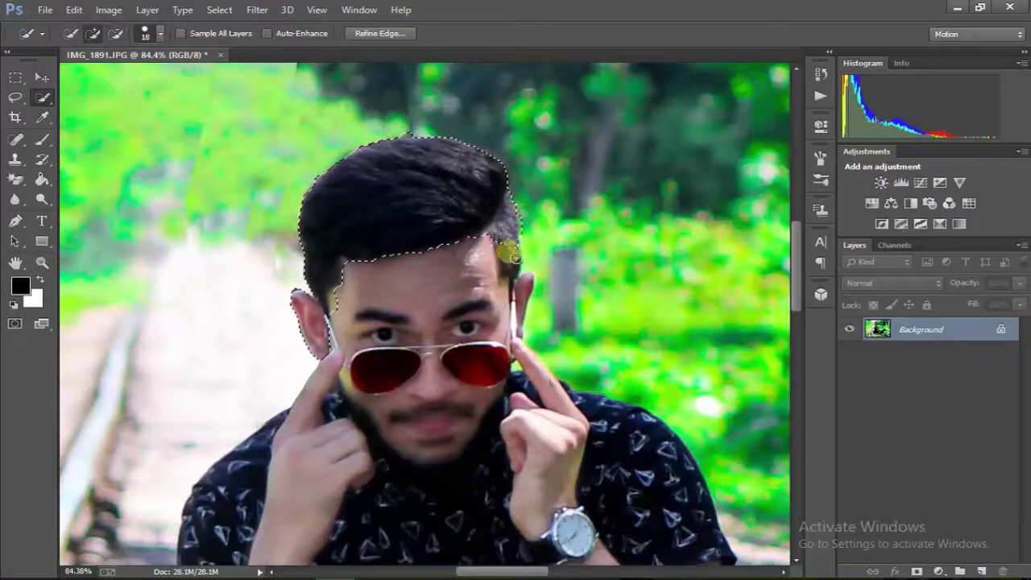
mouse_move(513, 257)
left_mouse_down()
mouse_move(522, 284)
mouse_move(509, 348)
left_mouse_up()
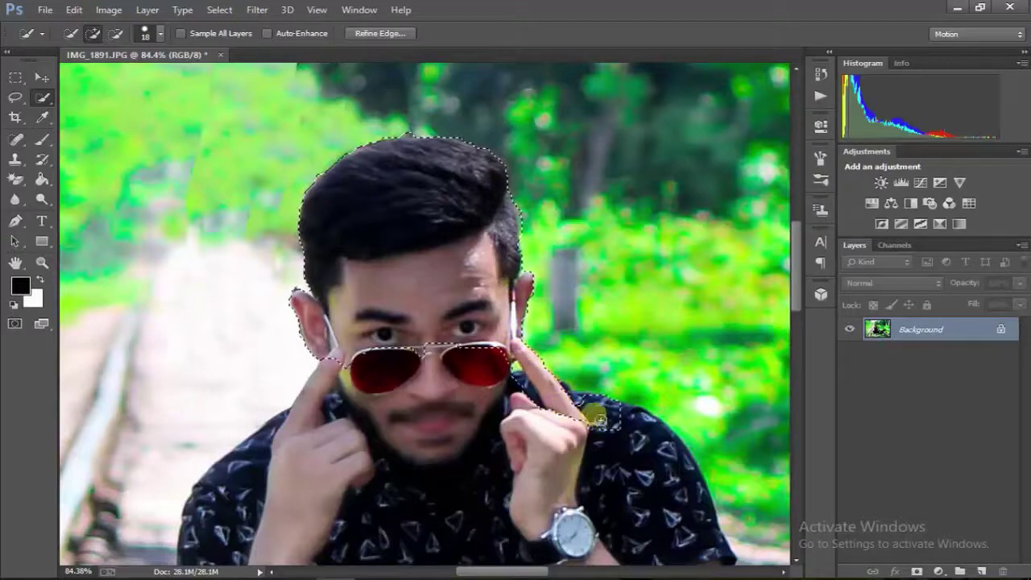
mouse_move(582, 401)
left_mouse_down()
mouse_move(479, 357)
mouse_move(500, 400)
mouse_move(534, 372)
left_mouse_up()
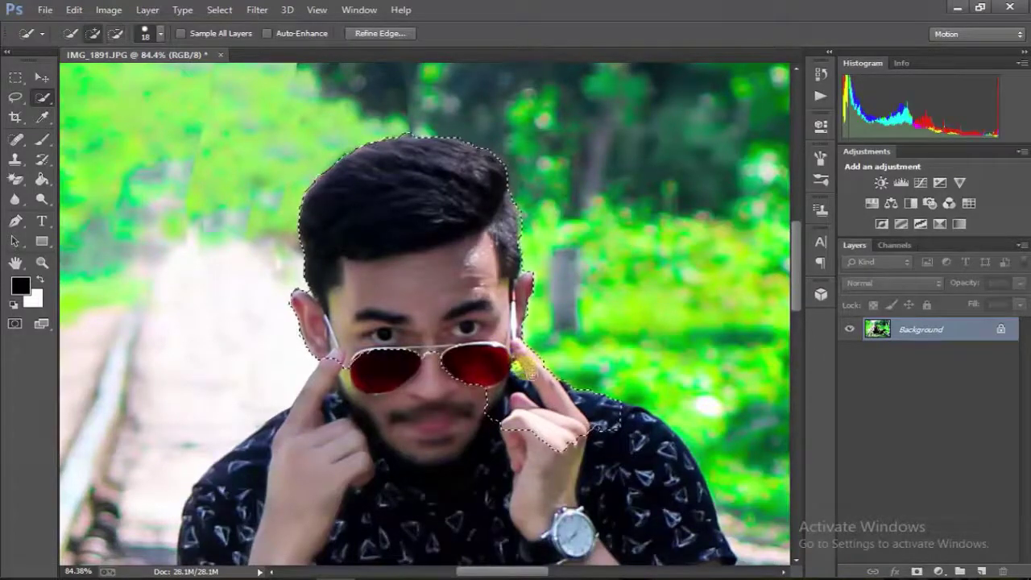
Remove the knee area and add the shirt's left edge and arm to the selection.
scroll(568, 450, "down", 5)
scroll(568, 450, "down", 5)
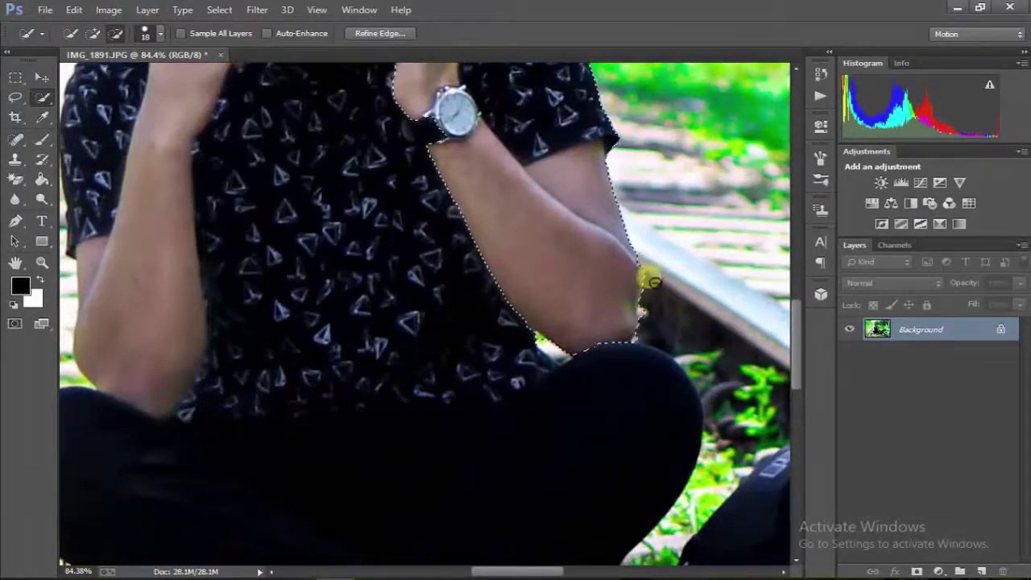
scroll(564, 274, "down", 3)
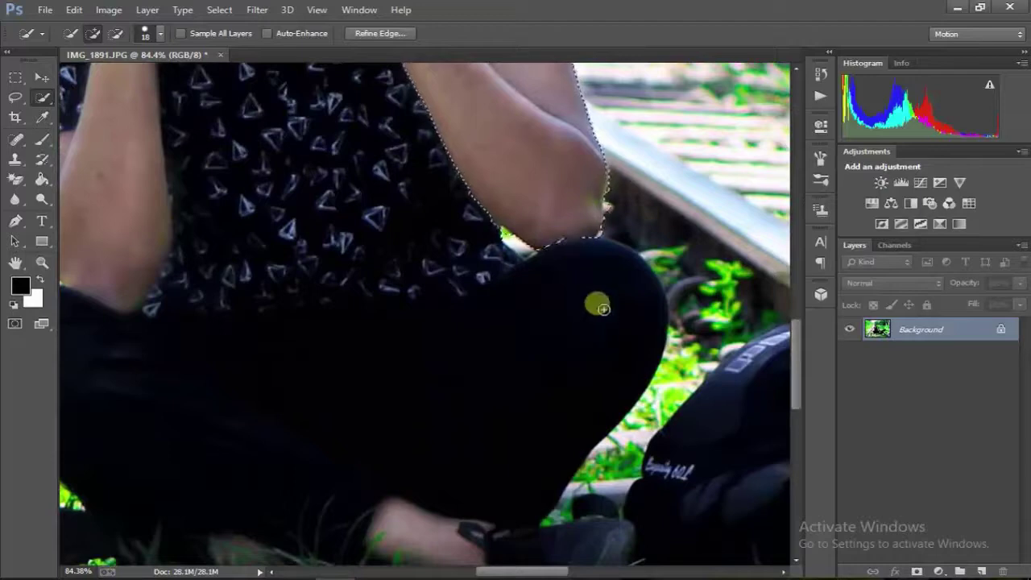
mouse_move(603, 308)
left_mouse_down()
mouse_move(634, 311)
mouse_move(662, 297)
left_mouse_up()
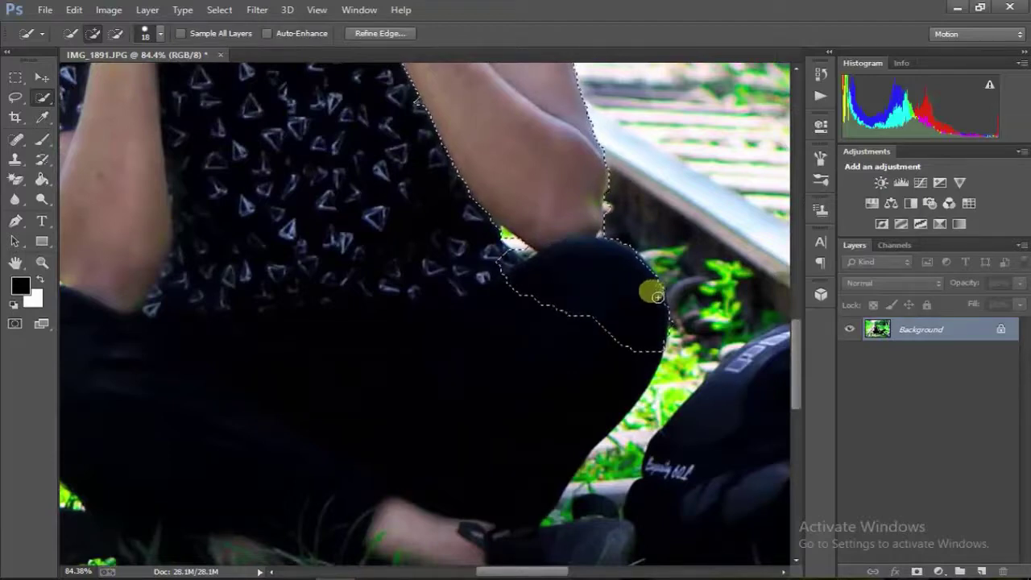
scroll(656, 297, "down", 5)
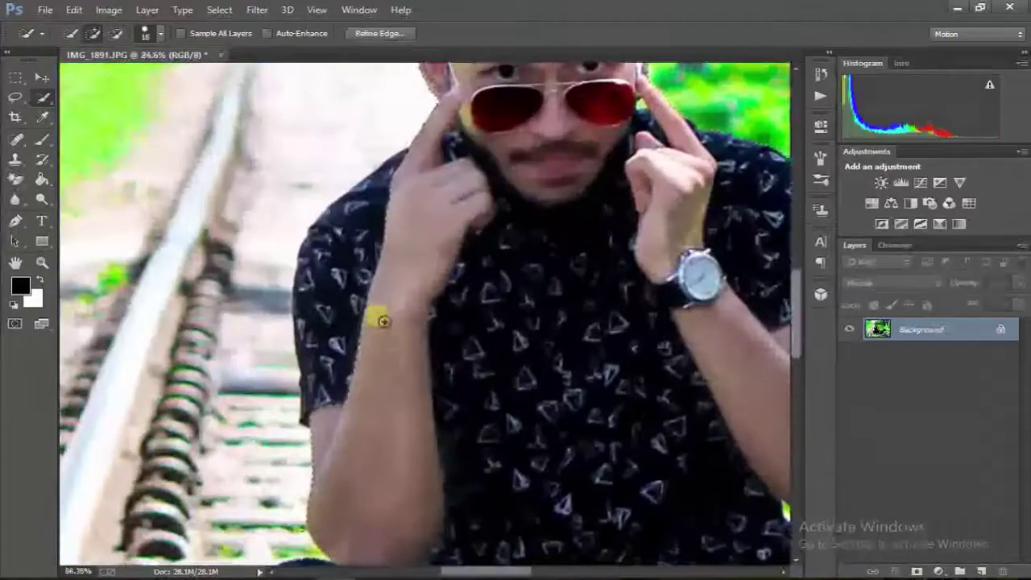
mouse_move(383, 321)
left_mouse_down()
mouse_move(396, 220)
mouse_move(357, 276)
mouse_move(362, 233)
mouse_move(441, 198)
left_mouse_up()
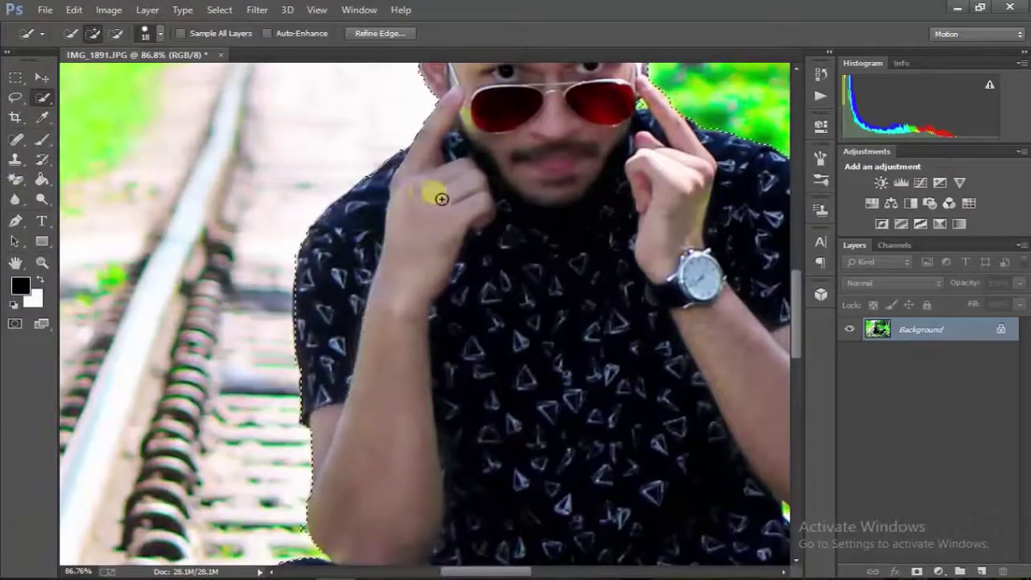
Extend the selection over the whole seated man, his legs and the backpack.
scroll(491, 306, "up", 3)
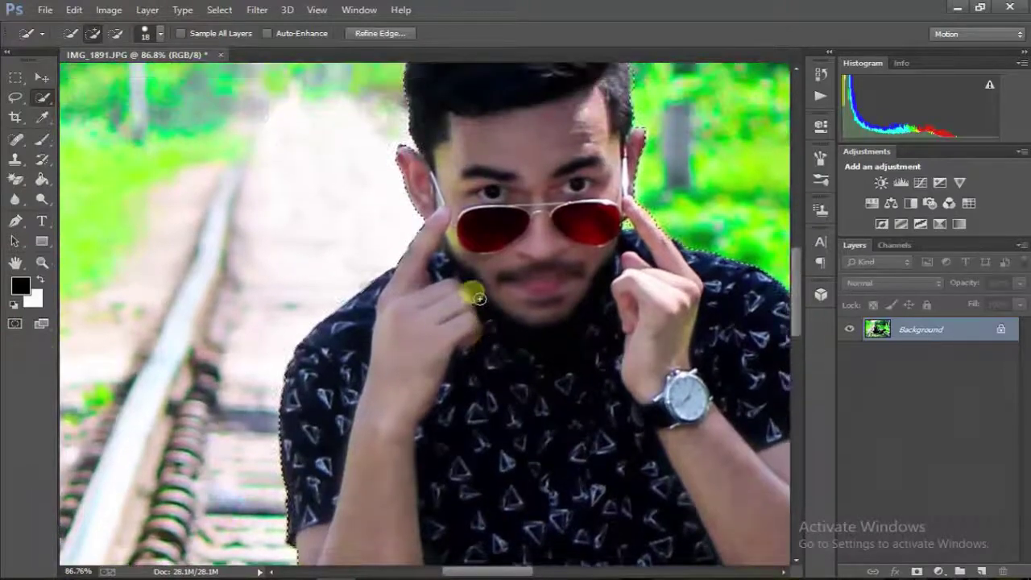
scroll(505, 322, "down", 5, "alt")
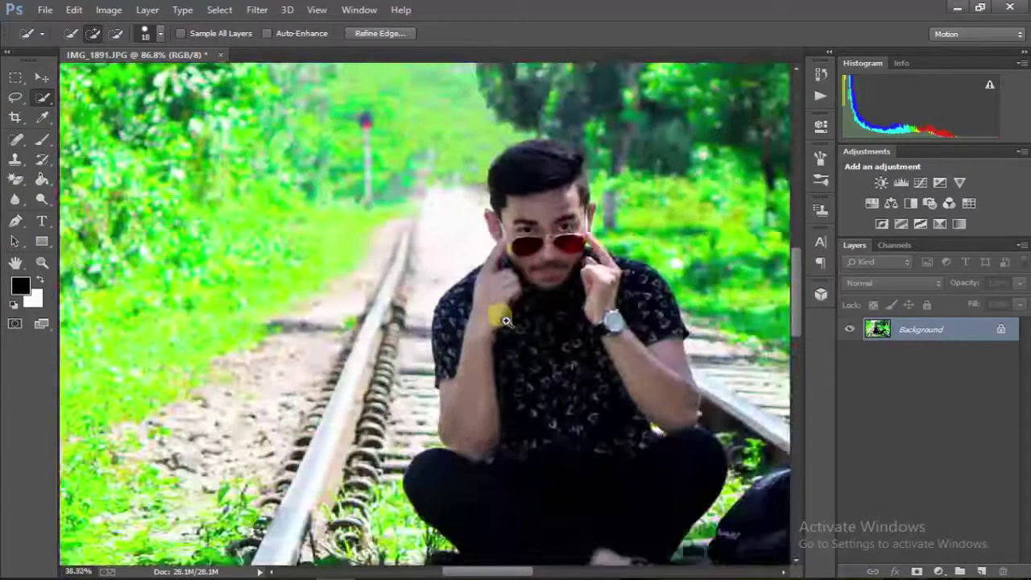
mouse_move(505, 321)
left_mouse_down()
mouse_move(559, 302)
mouse_move(476, 310)
mouse_move(450, 417)
mouse_move(402, 463)
left_mouse_up()
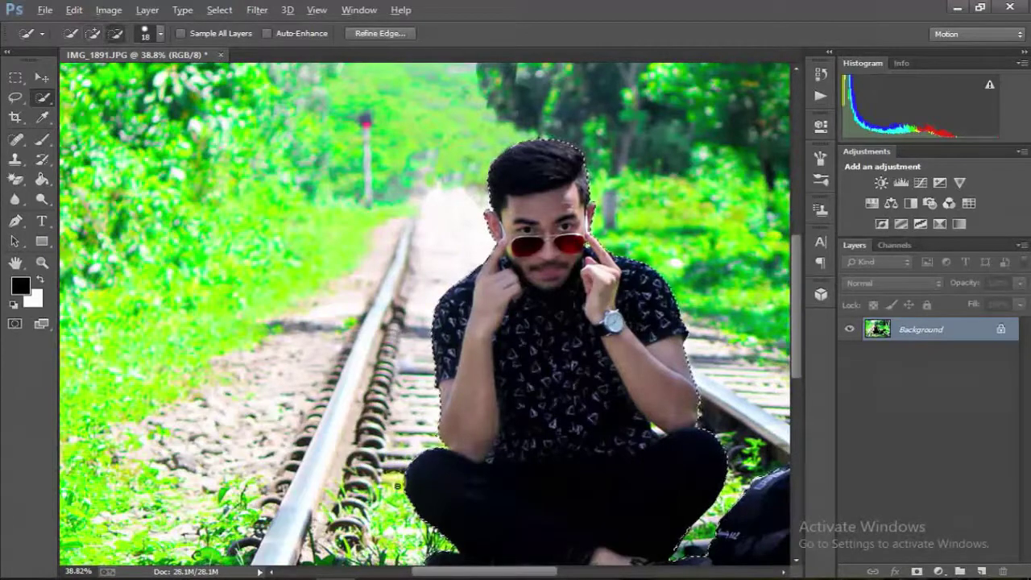
left_click_drag(514, 471, 472, 392)
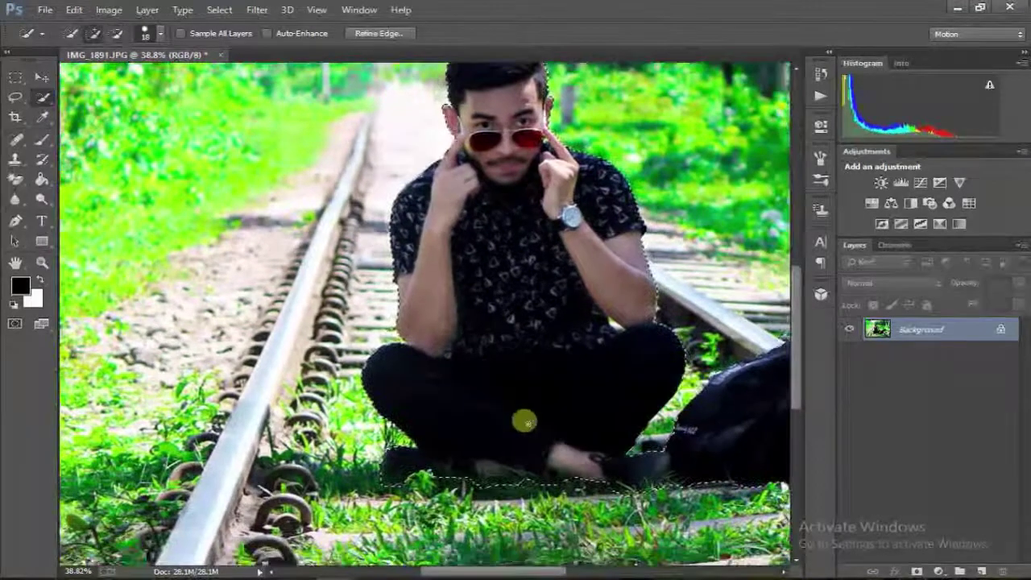
mouse_move(583, 433)
left_mouse_down()
mouse_move(534, 456)
mouse_move(589, 430)
mouse_move(594, 441)
mouse_move(589, 431)
left_mouse_up()
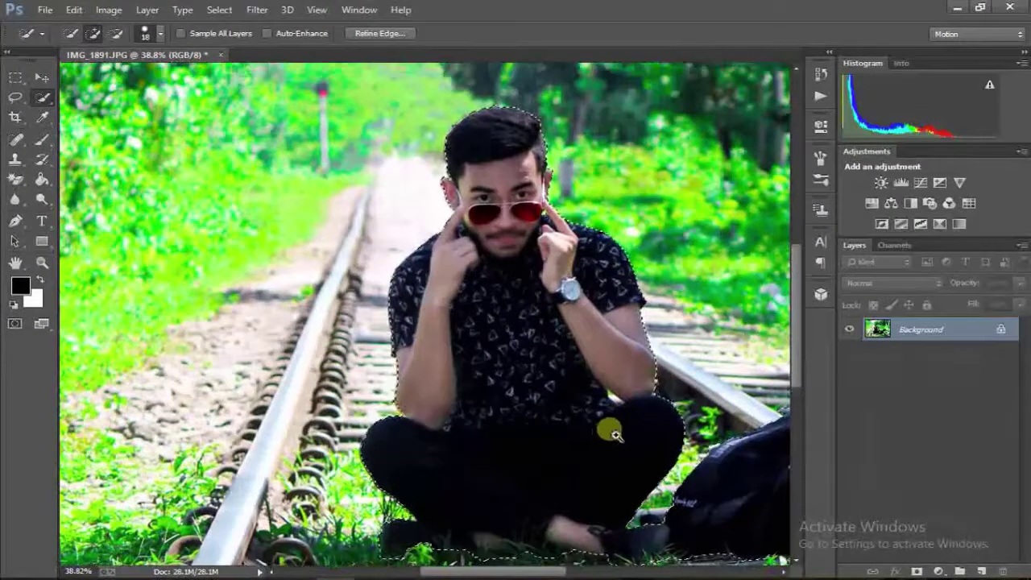
left_click_drag(615, 436, 509, 455)
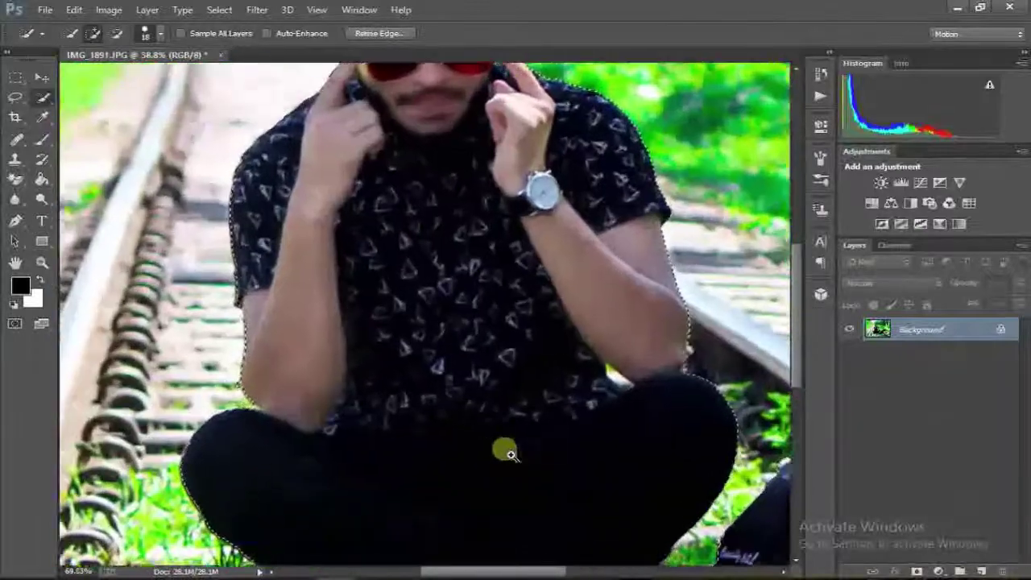
left_click(509, 455, "alt")
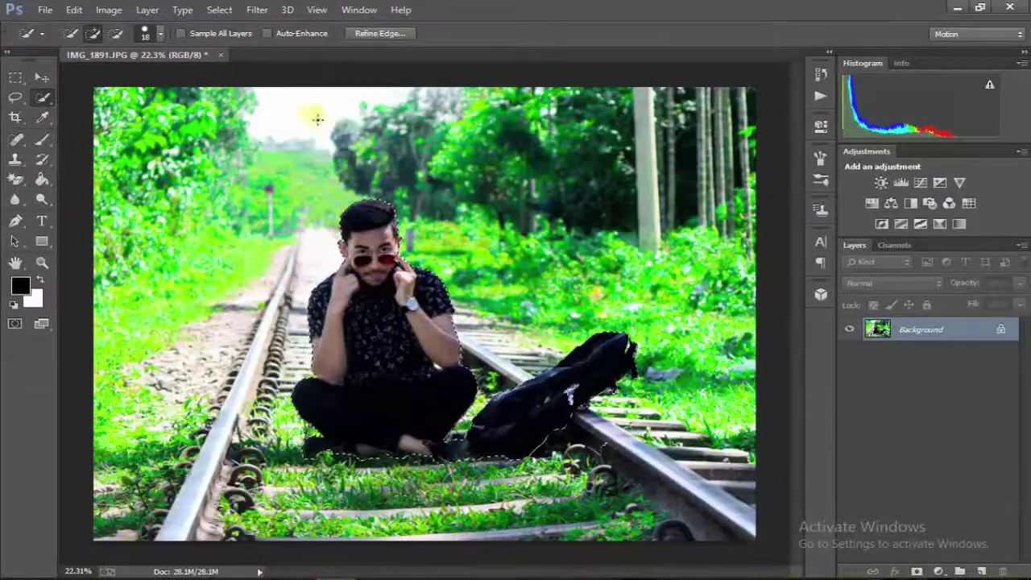
Invert the selection to the background with Select Inverse and open Refine Edge.
scroll(362, 193, "up", 5)
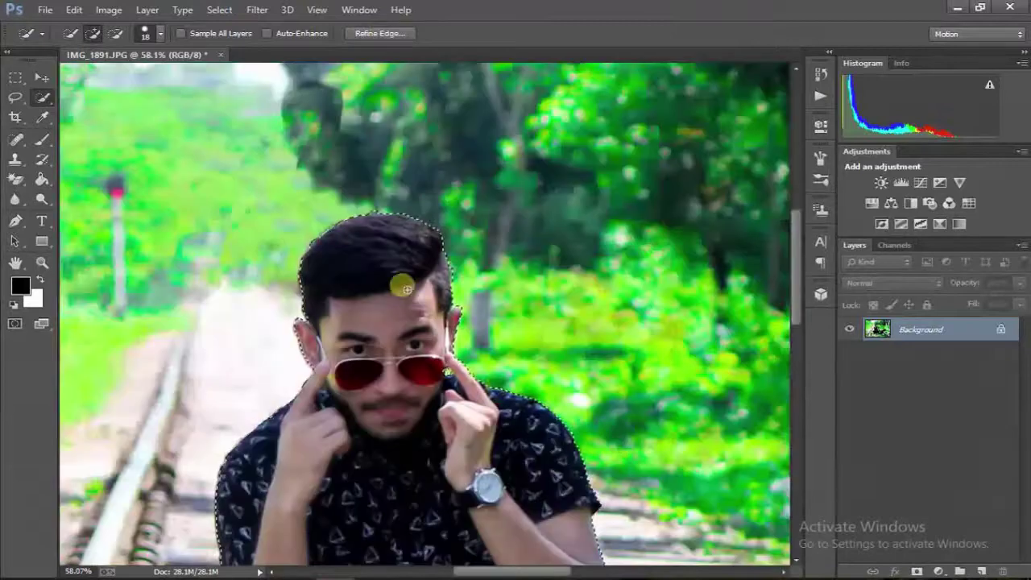
right_click(405, 287)
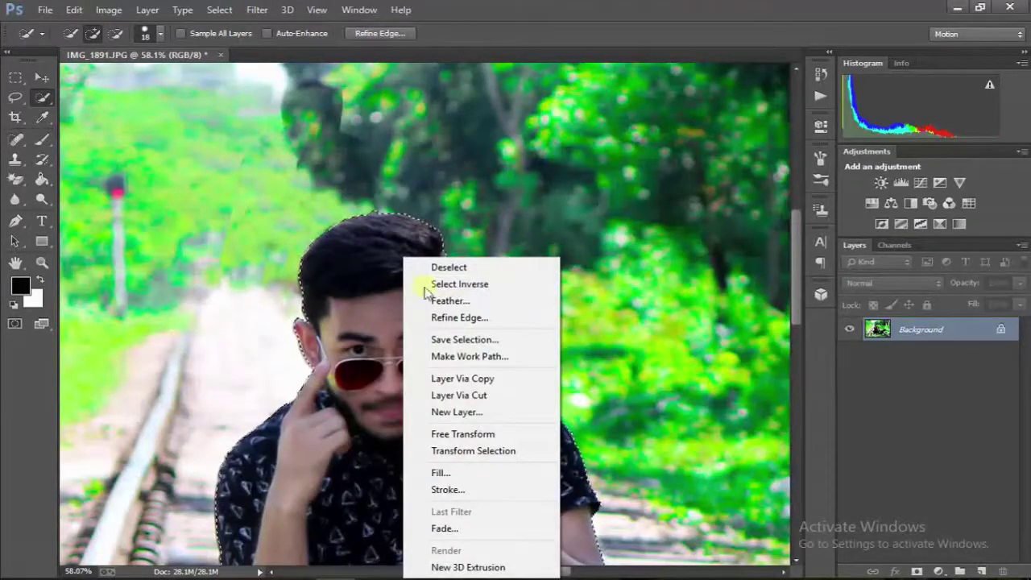
left_click(463, 285)
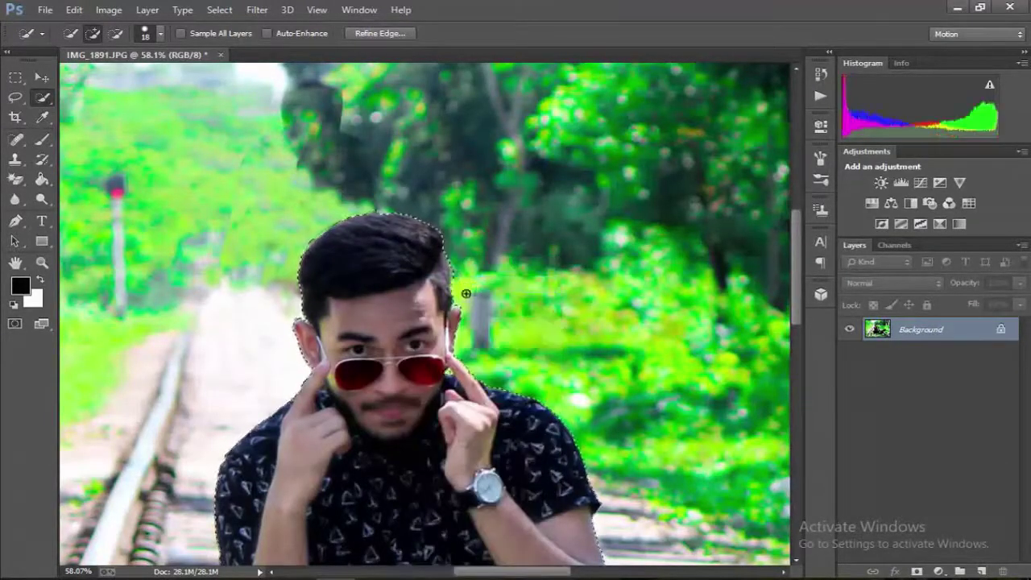
scroll(411, 287, "down", 3)
scroll(402, 290, "up", 2)
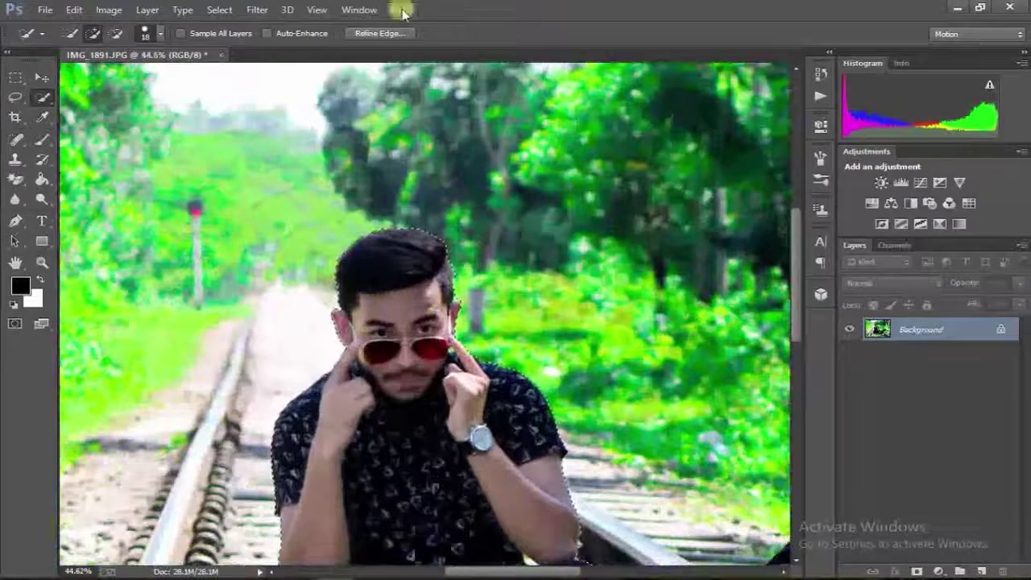
left_click(389, 34)
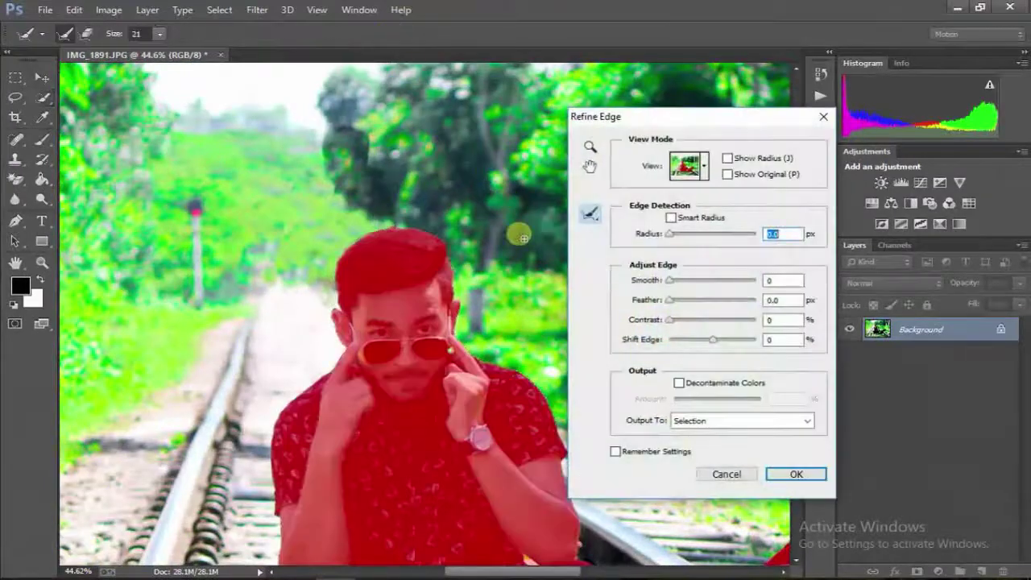
Brush Refine Radius strokes along the dark edge under the legs where they meet the grass.
scroll(371, 242, "up", 3)
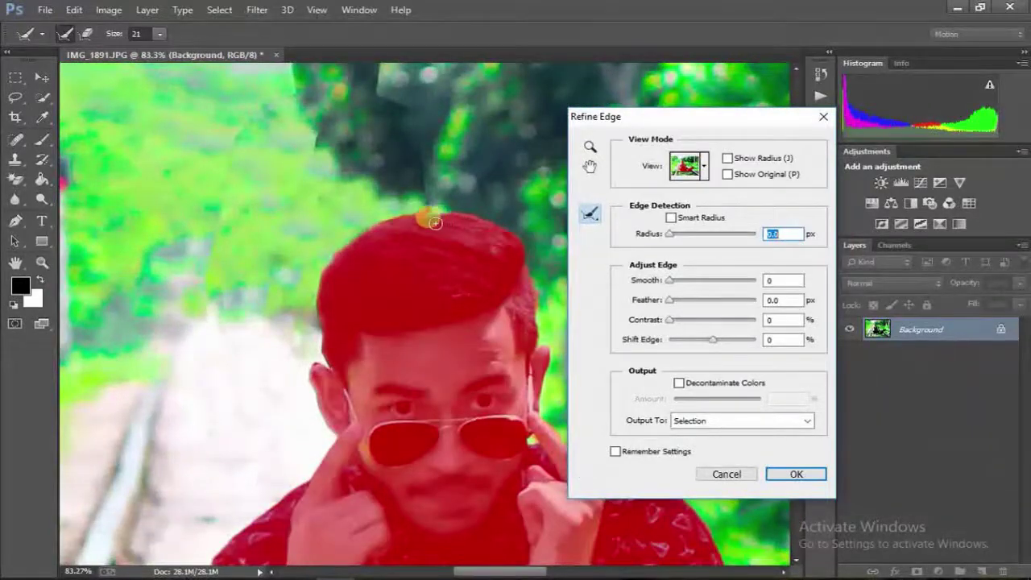
scroll(336, 458, "down", 5)
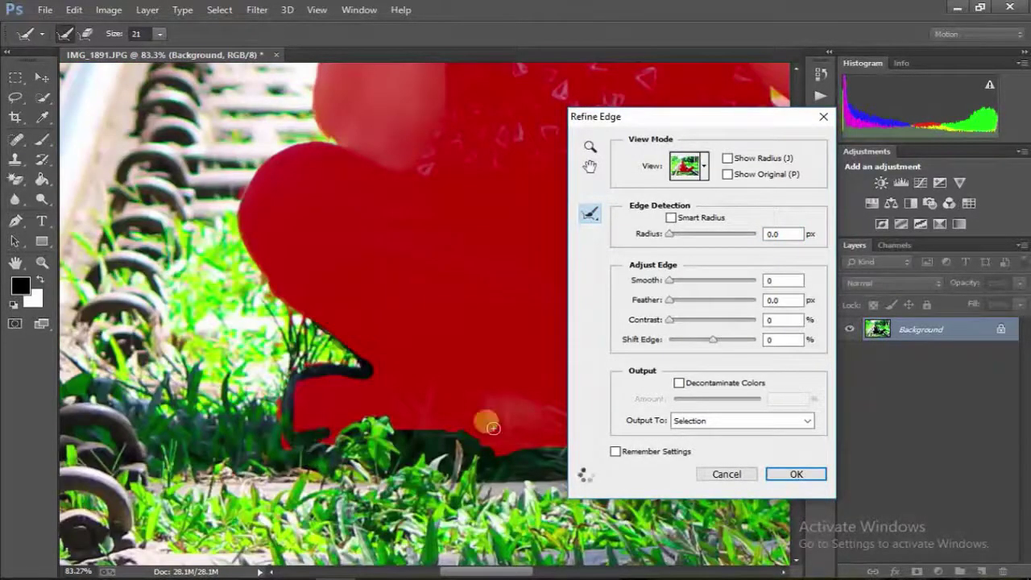
left_click_drag(489, 420, 282, 410)
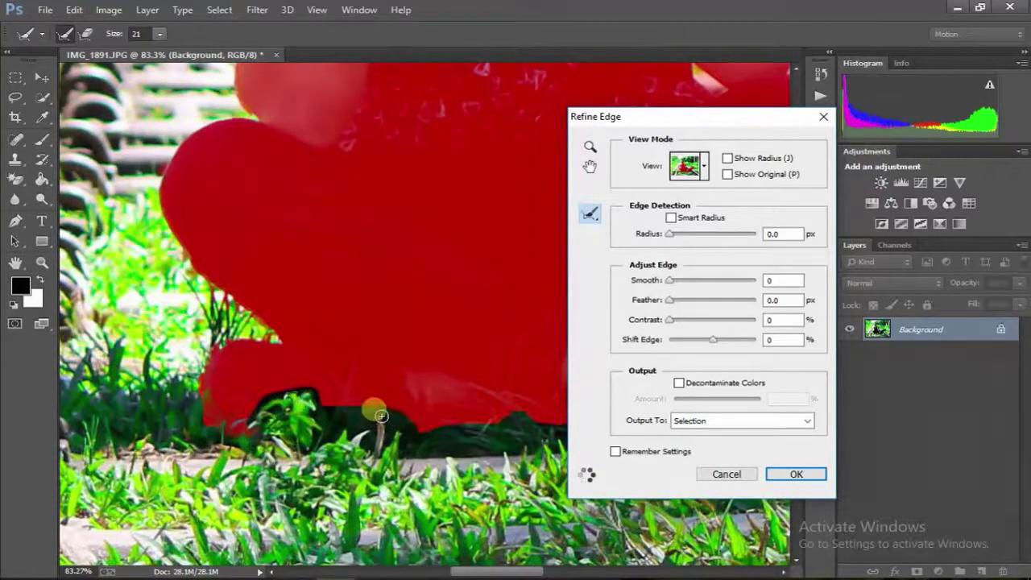
left_click_drag(295, 397, 392, 418)
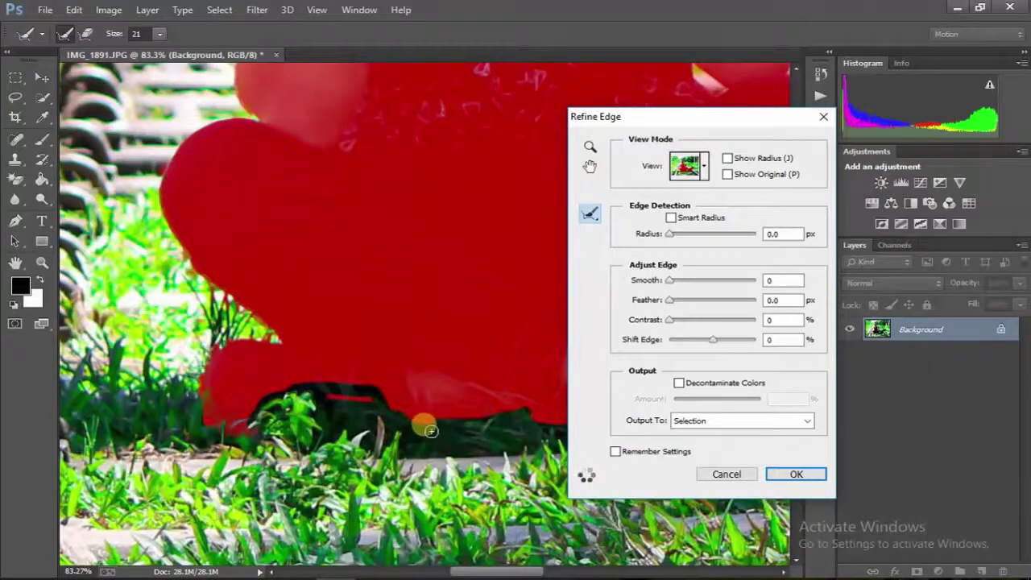
left_click_drag(355, 415, 394, 400)
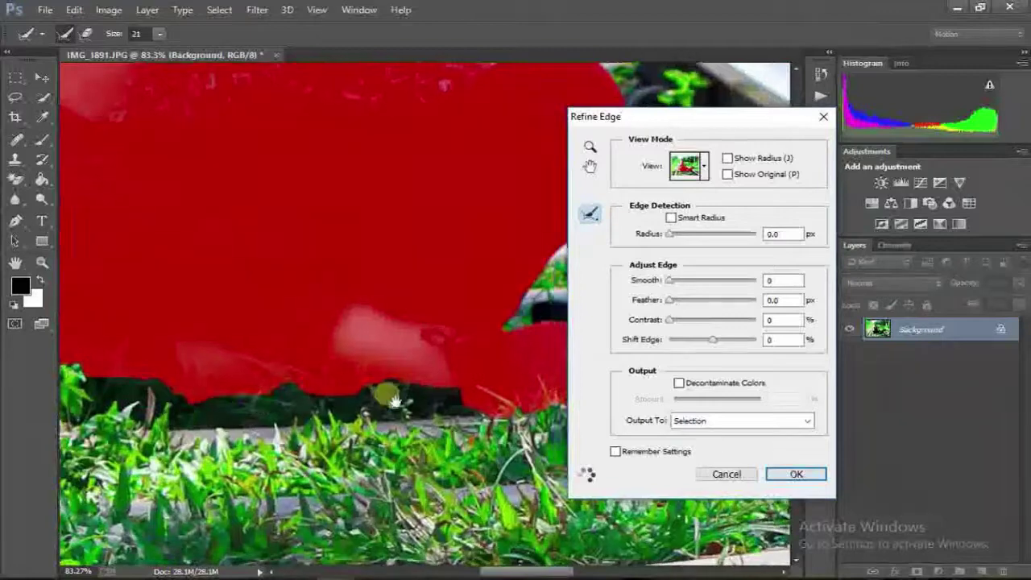
left_click_drag(329, 398, 252, 400)
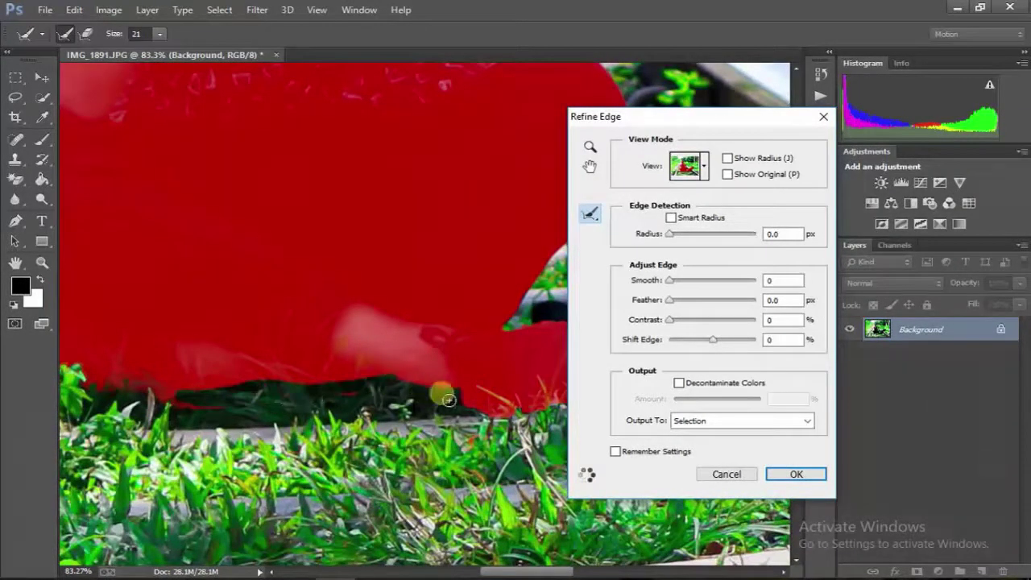
left_click_drag(493, 411, 253, 336)
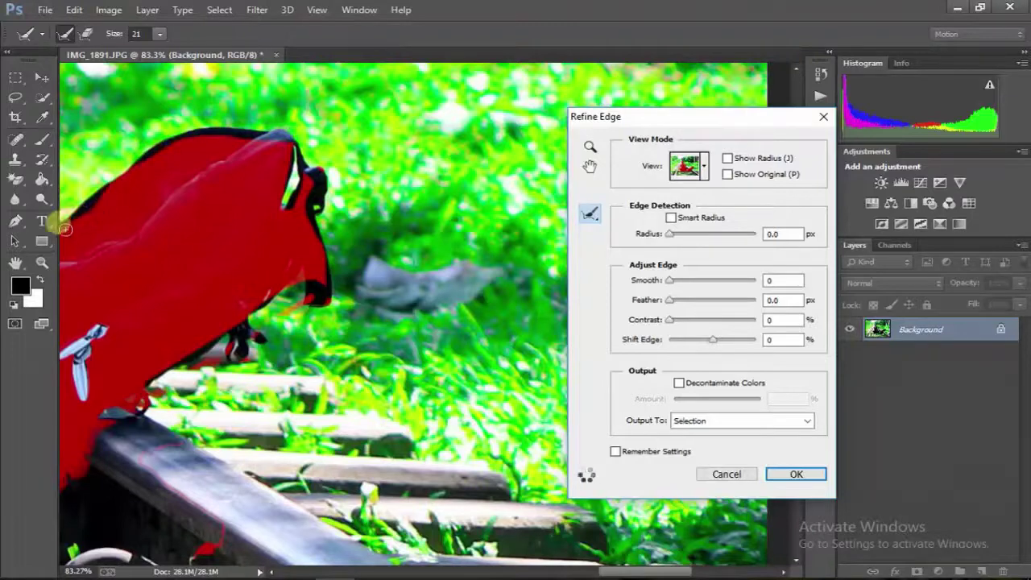
left_click_drag(165, 159, 443, 178)
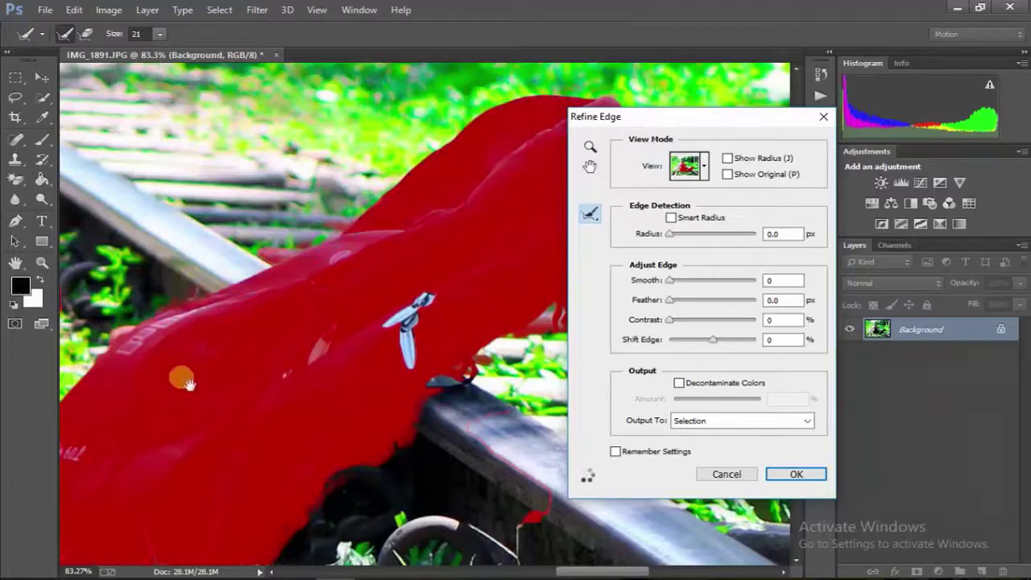
Brush Refine Radius strokes up the backpack's outline and along the top of the man's hair.
mouse_move(180, 375)
left_mouse_down()
mouse_move(344, 285)
mouse_move(373, 237)
left_mouse_up()
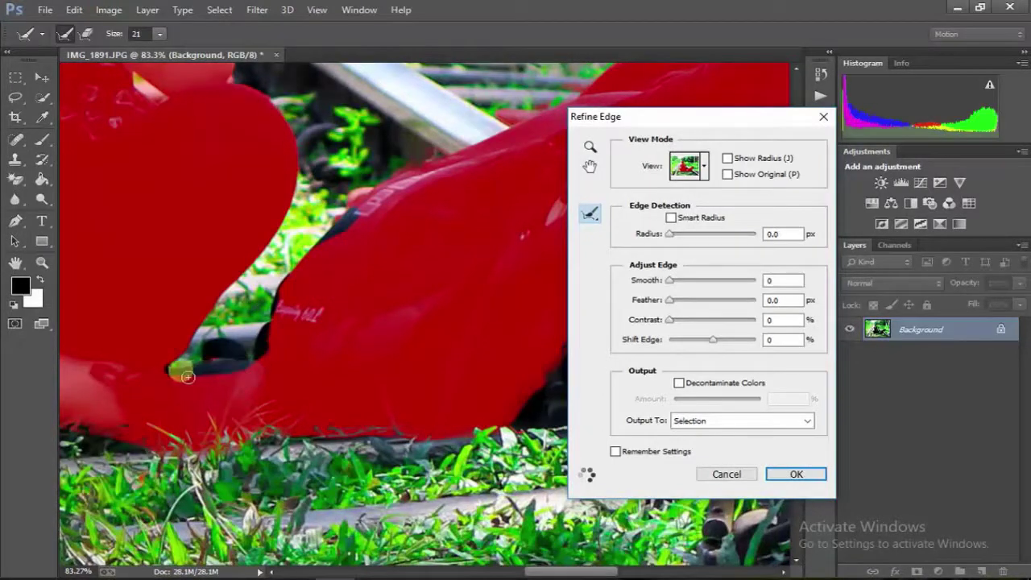
left_click_drag(192, 346, 227, 282)
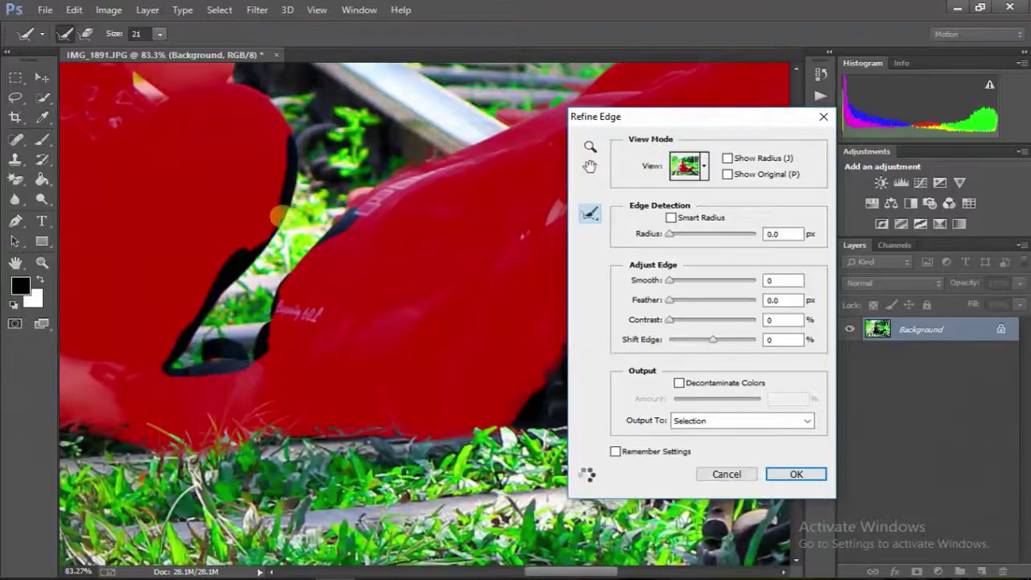
scroll(279, 216, "up", 5)
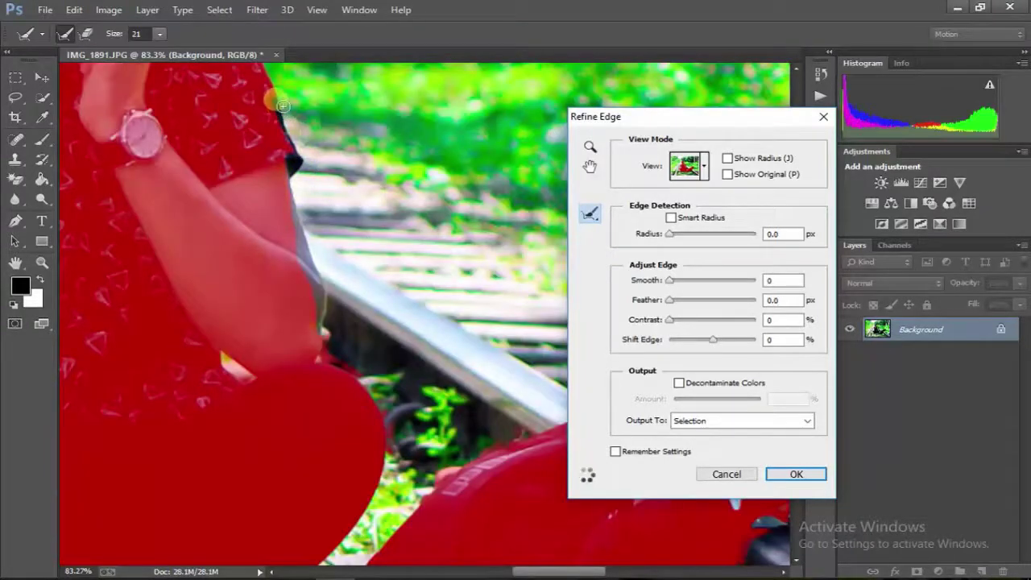
scroll(327, 251, "up", 5)
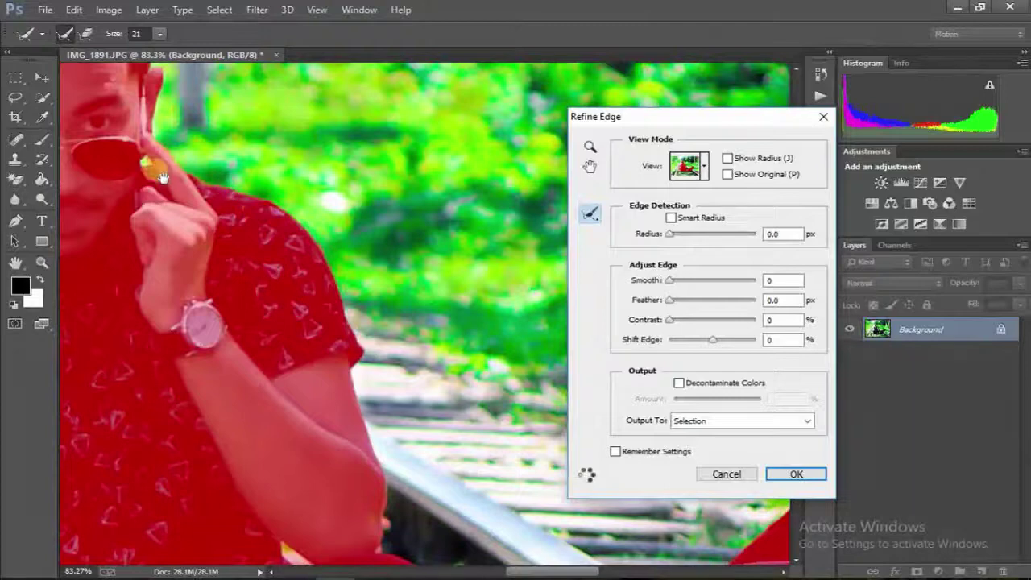
left_click_drag(163, 177, 153, 167)
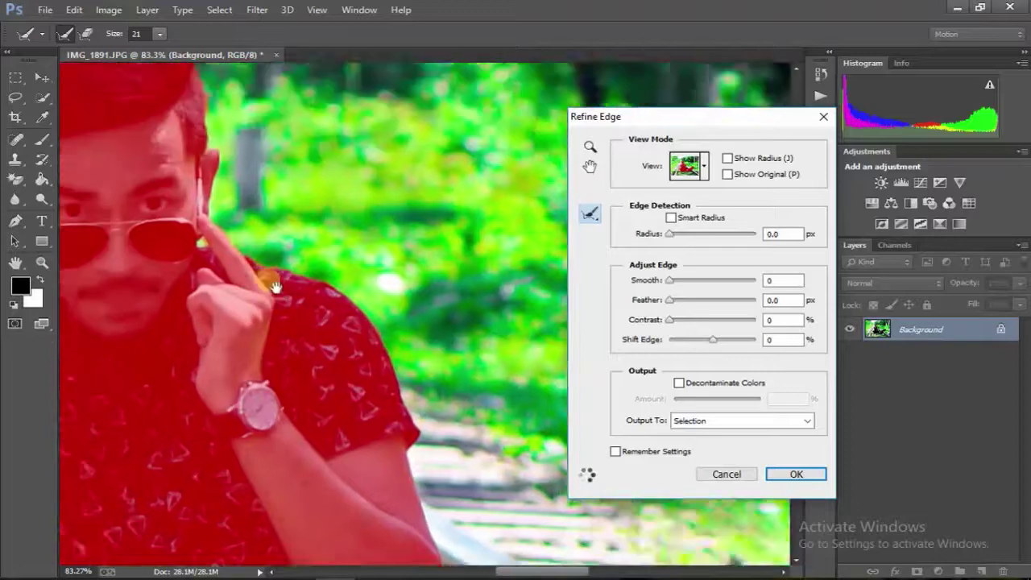
left_click_drag(207, 188, 258, 161)
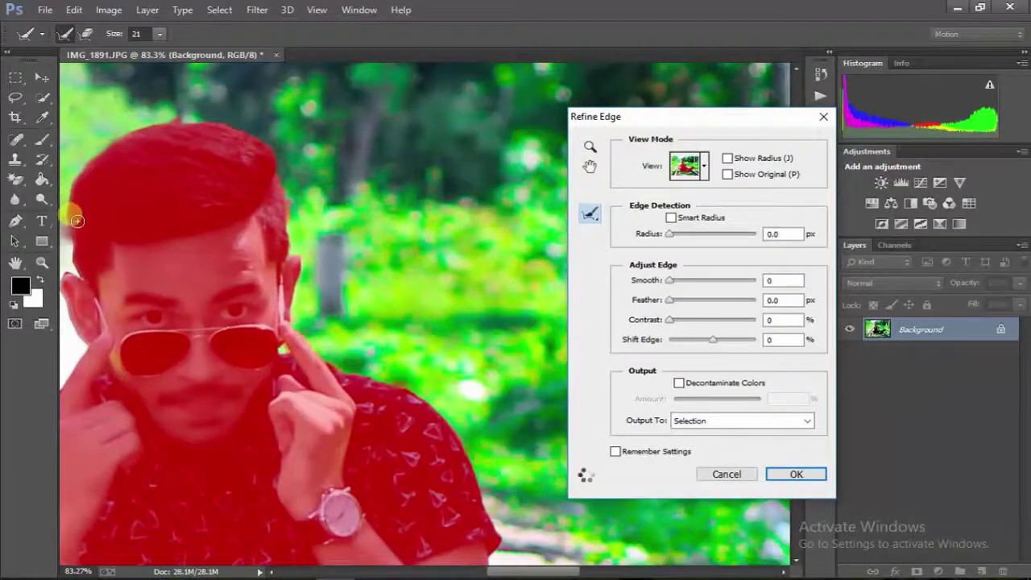
mouse_move(76, 187)
left_mouse_down()
mouse_move(196, 132)
mouse_move(246, 142)
left_mouse_up()
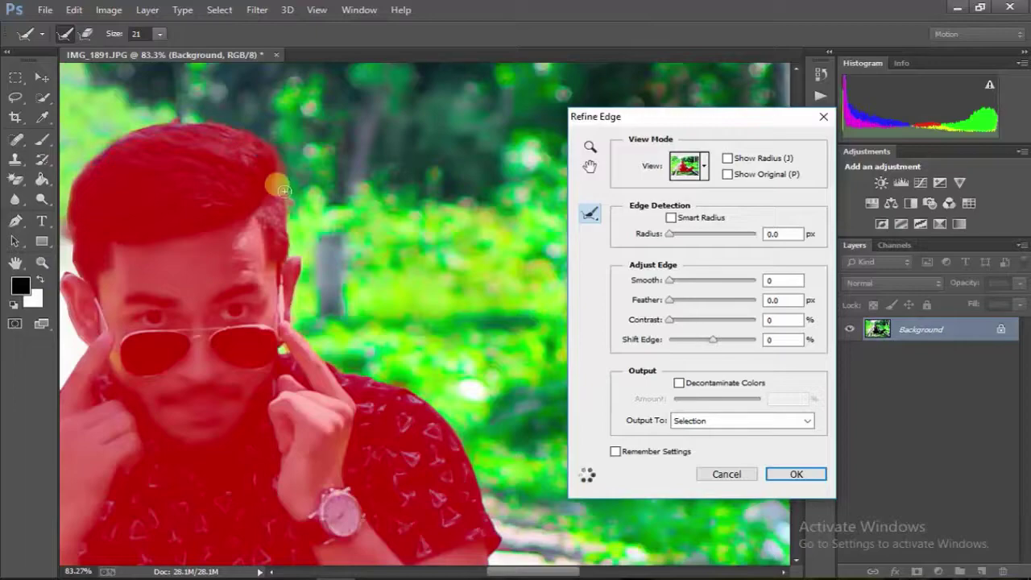
mouse_move(406, 247)
left_mouse_down()
mouse_move(290, 340)
mouse_move(226, 347)
left_mouse_up()
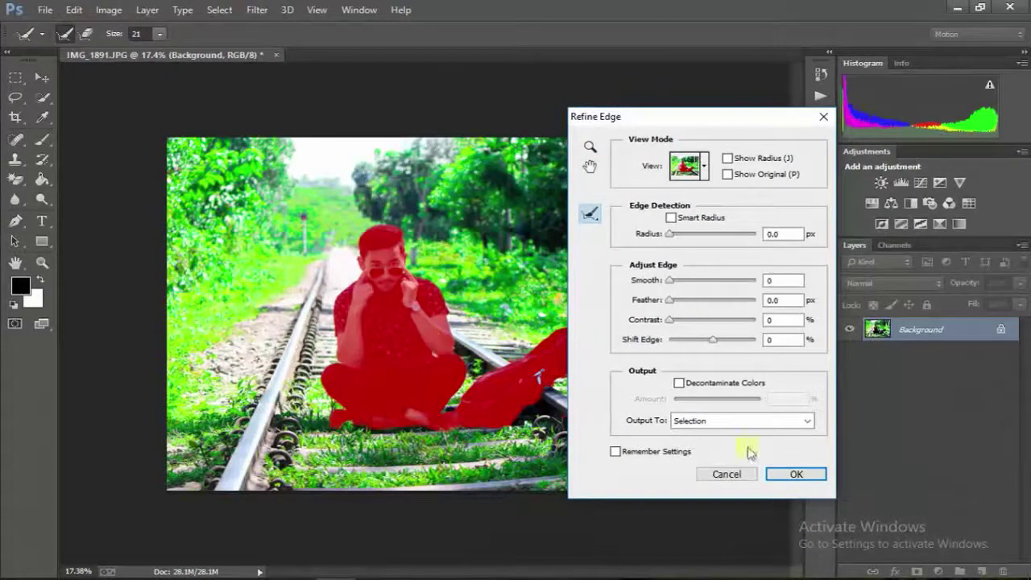
Accept the refined edge and open the Tilt-Shift blur from Filter > Blur.
left_click(796, 474)
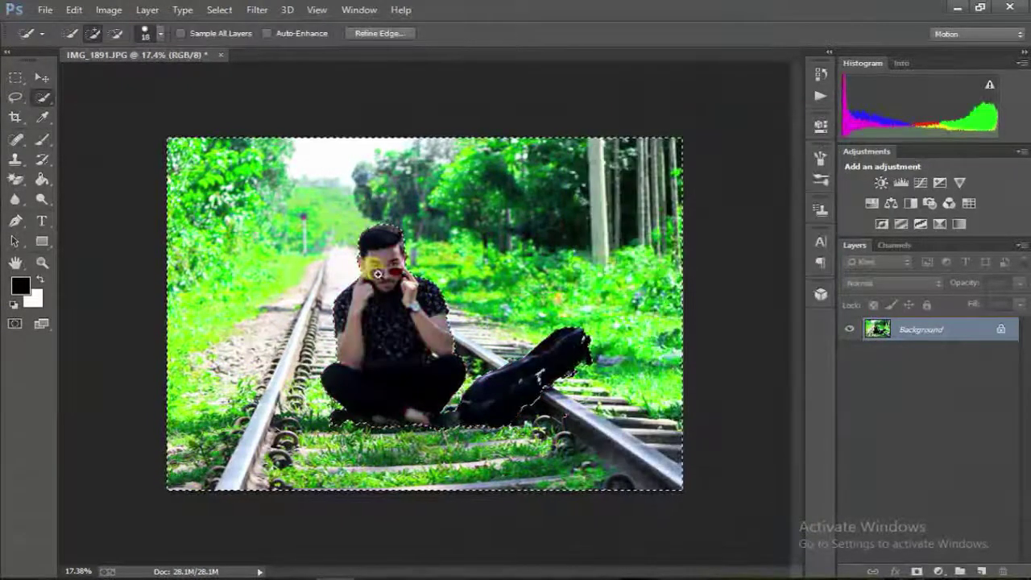
left_click_drag(425, 179, 425, 307)
scroll(461, 357, "down", 2)
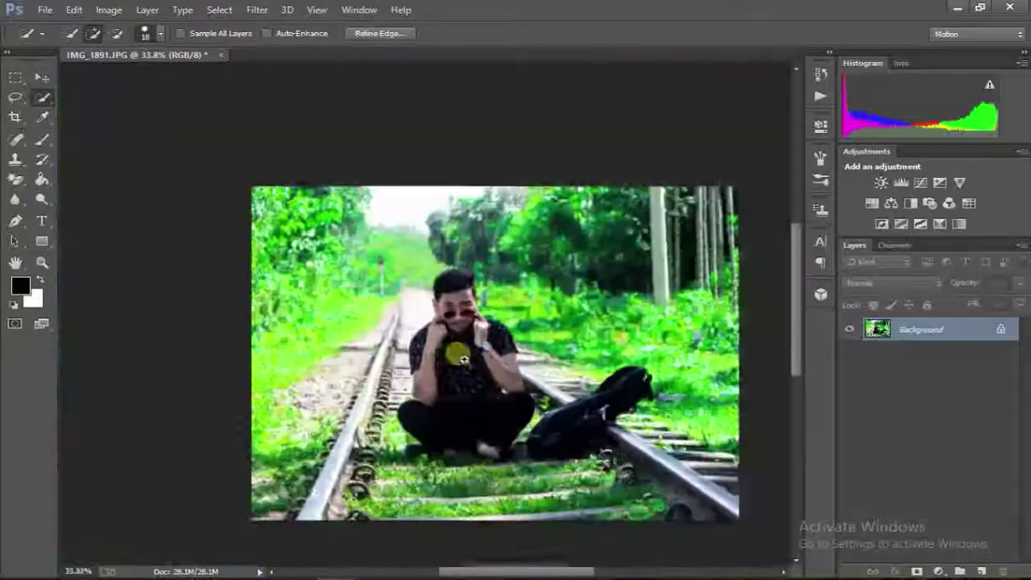
left_click(249, 10)
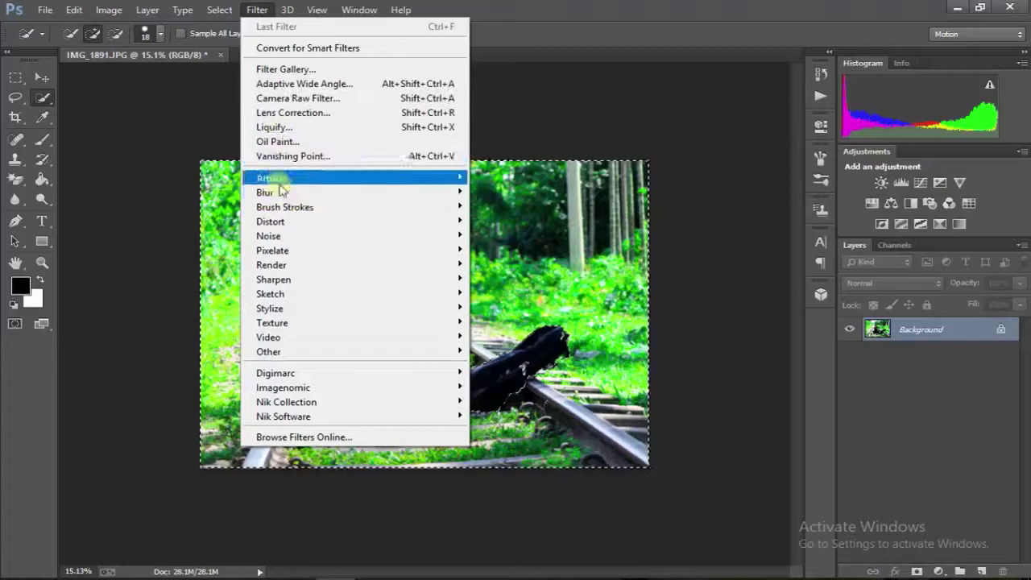
mouse_move(266, 192)
left_click(520, 223)
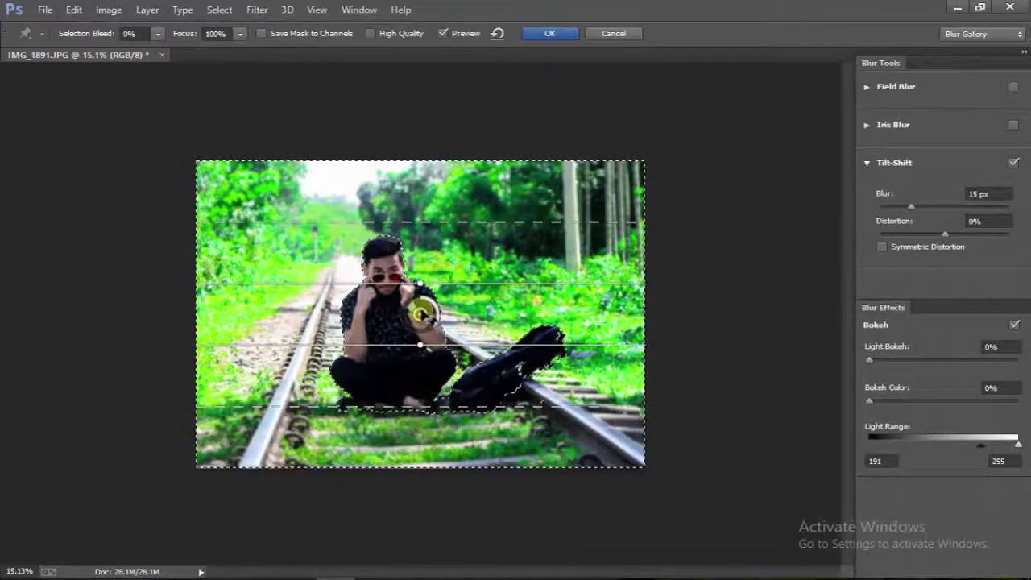
Move the Tilt-Shift focus band down to the man's lap, tighten the feather lines, and set Blur to 64 px.
mouse_move(429, 337)
left_mouse_down()
mouse_move(428, 368)
mouse_move(432, 337)
mouse_move(414, 385)
mouse_move(442, 406)
left_mouse_up()
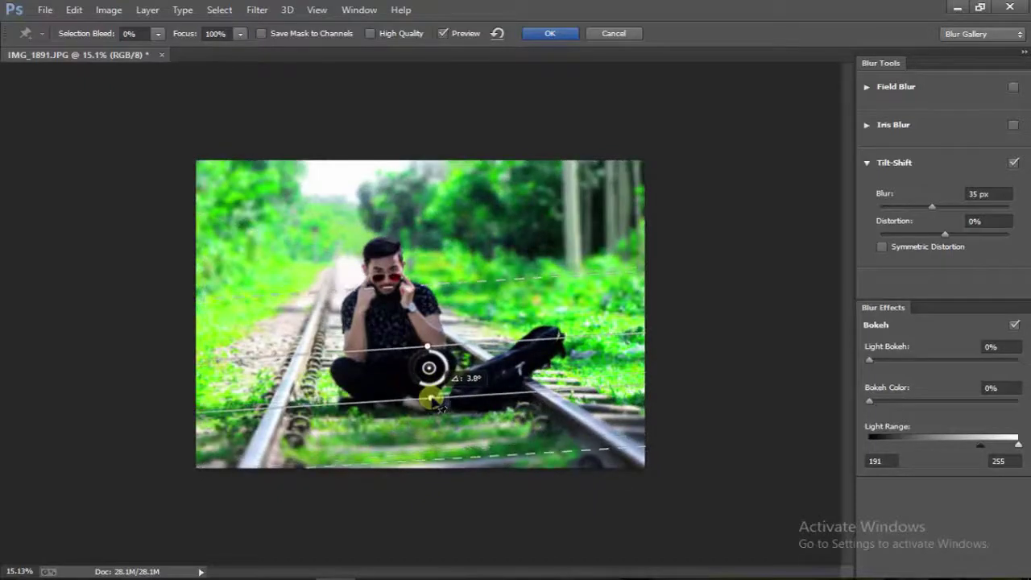
mouse_move(430, 369)
left_mouse_down()
mouse_move(441, 418)
mouse_move(437, 408)
left_mouse_up()
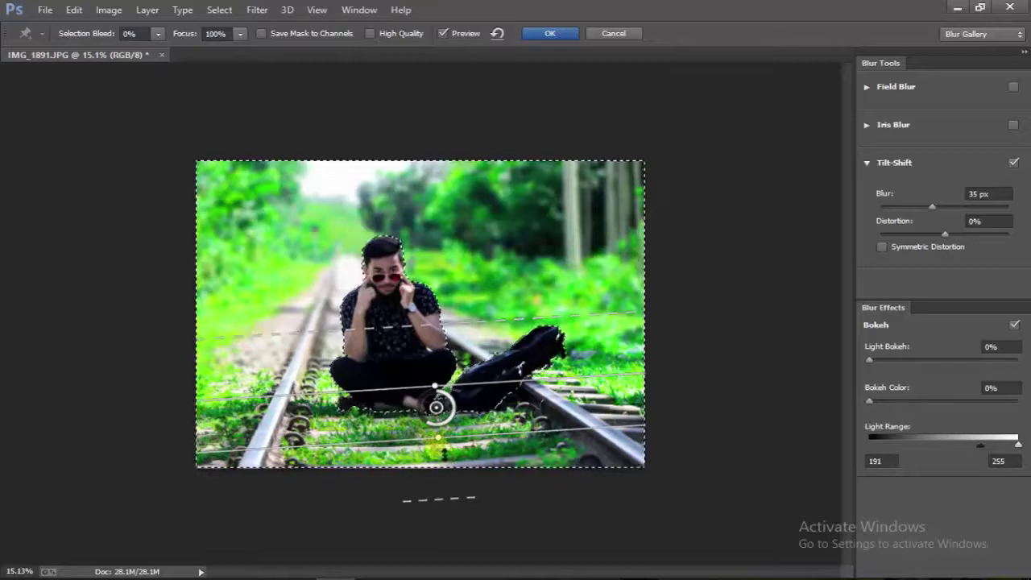
left_click_drag(445, 442, 445, 415)
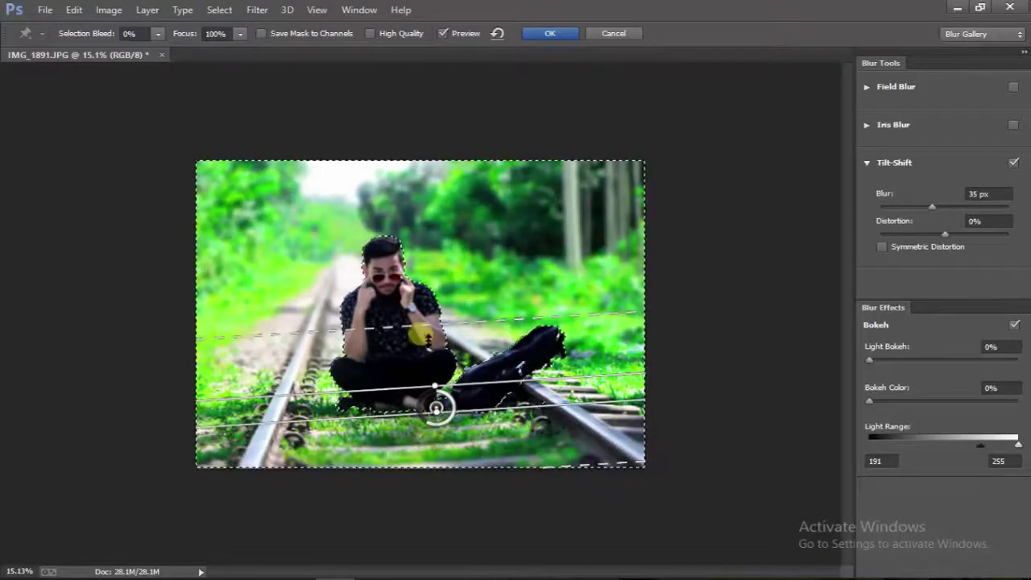
mouse_move(427, 331)
left_mouse_down()
mouse_move(427, 339)
mouse_move(433, 330)
left_mouse_up()
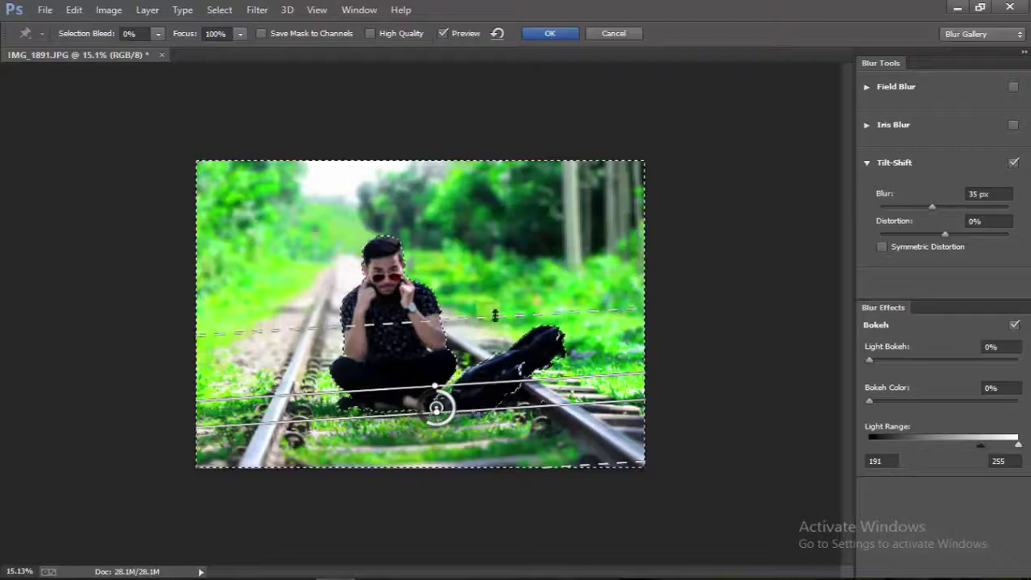
left_click_drag(935, 202, 938, 203)
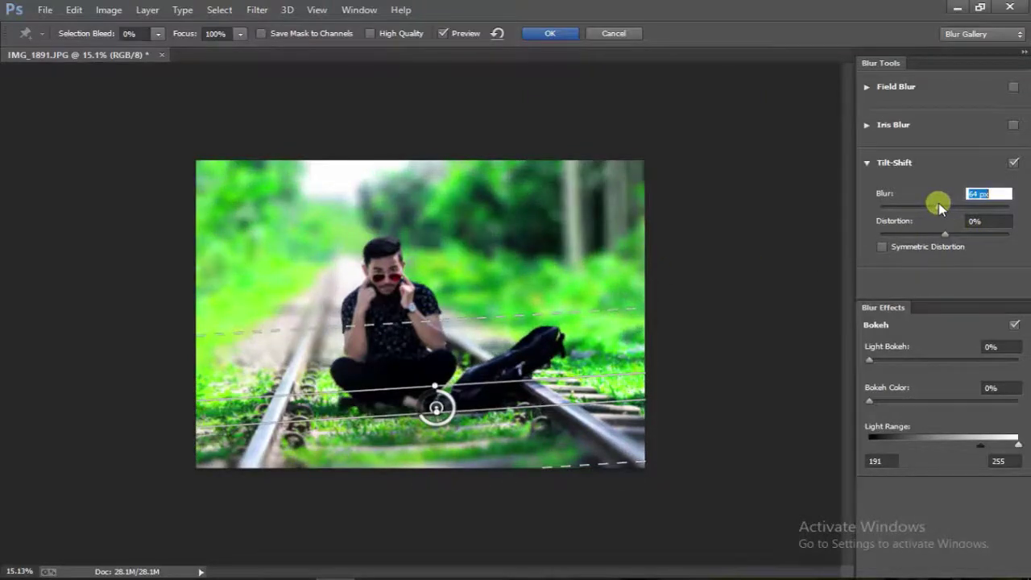
Set the Tilt-Shift Blur to 35 px and Distortion to 7%, then apply it.
left_click_drag(939, 203, 932, 203)
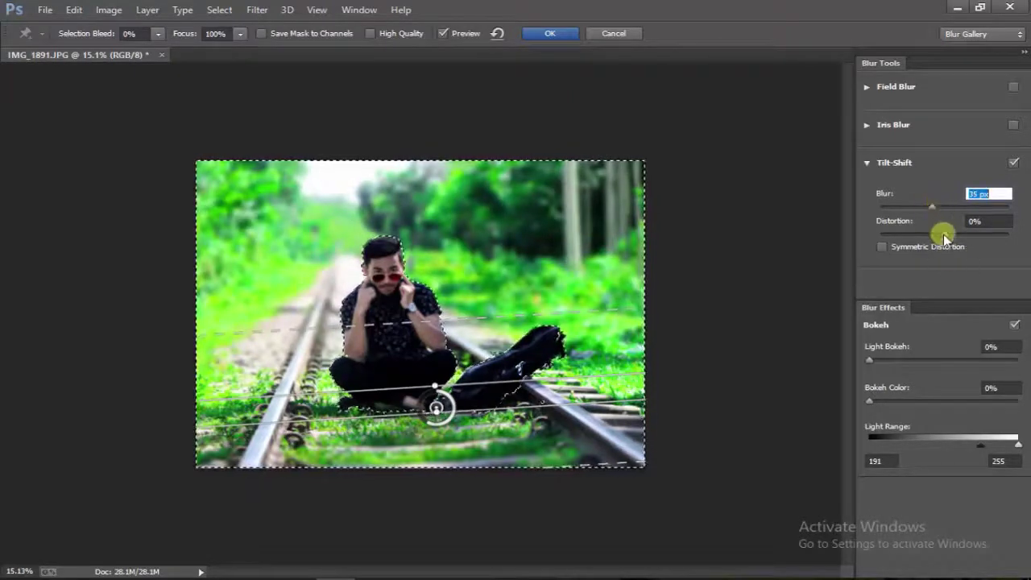
mouse_move(943, 233)
left_mouse_down()
mouse_move(944, 248)
mouse_move(978, 247)
left_mouse_up()
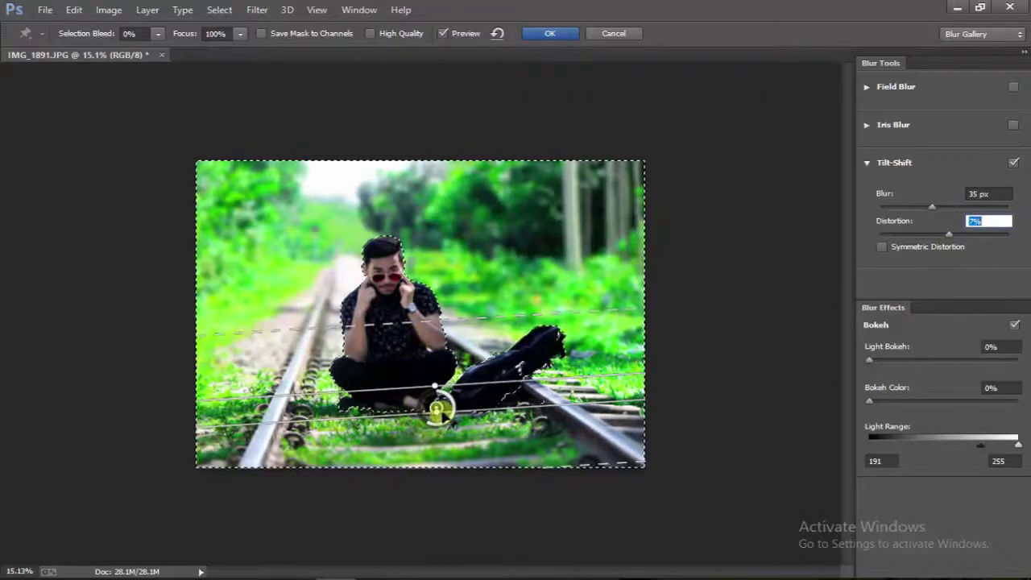
left_click(583, 457)
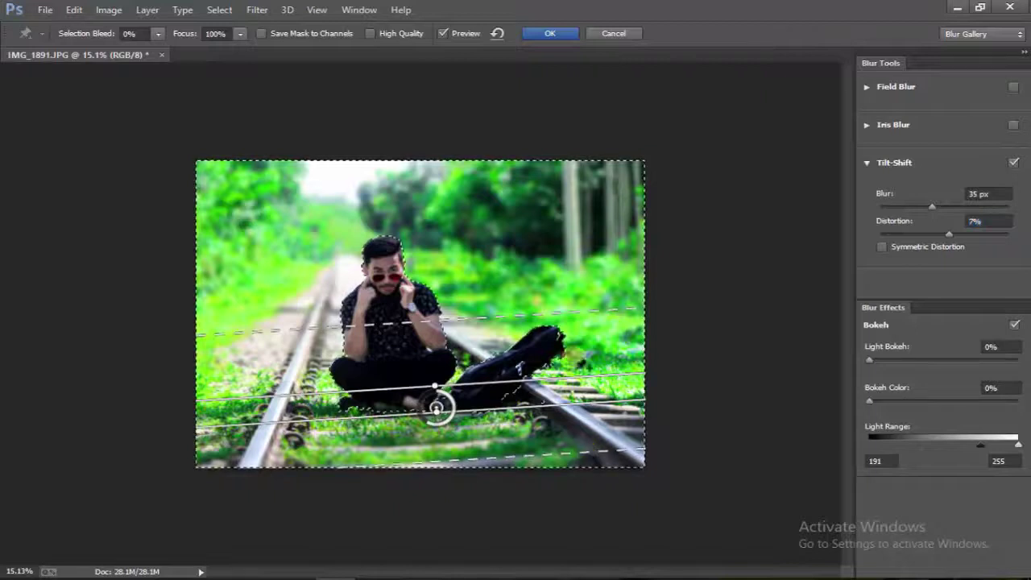
left_click(551, 34)
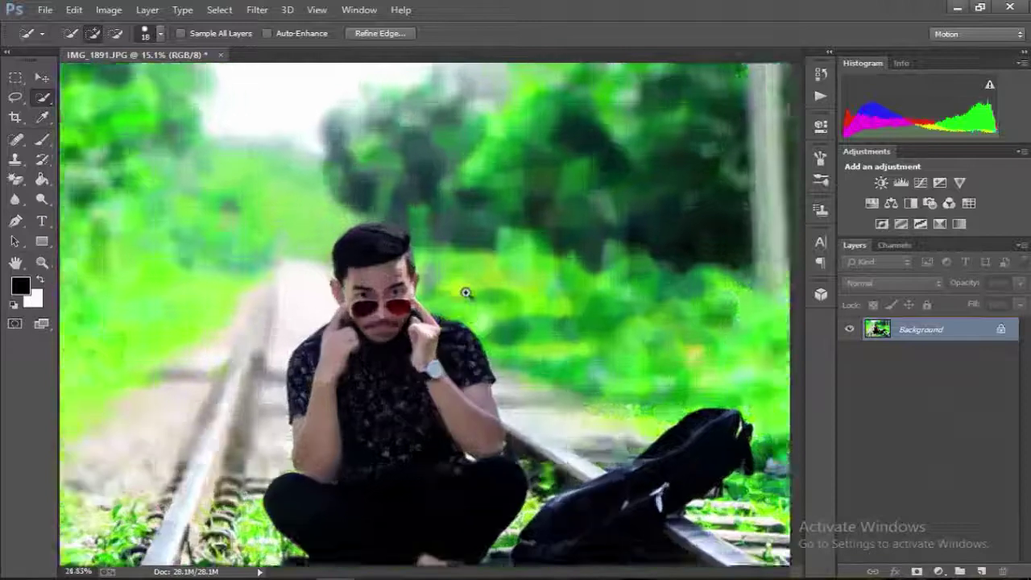
Zoom in on the man's face and scroll to inspect subject edges against the blurred background.
left_click_drag(396, 246, 496, 303)
scroll(496, 303, "down", 1)
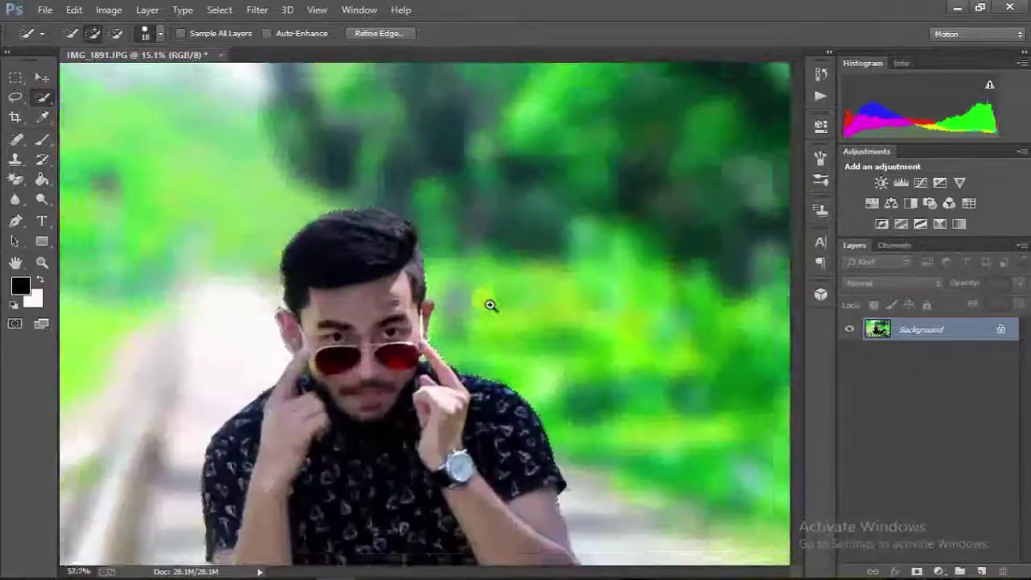
scroll(488, 304, "down", 3)
scroll(396, 343, "up", 3)
scroll(472, 363, "up", 1)
scroll(477, 375, "down", 2)
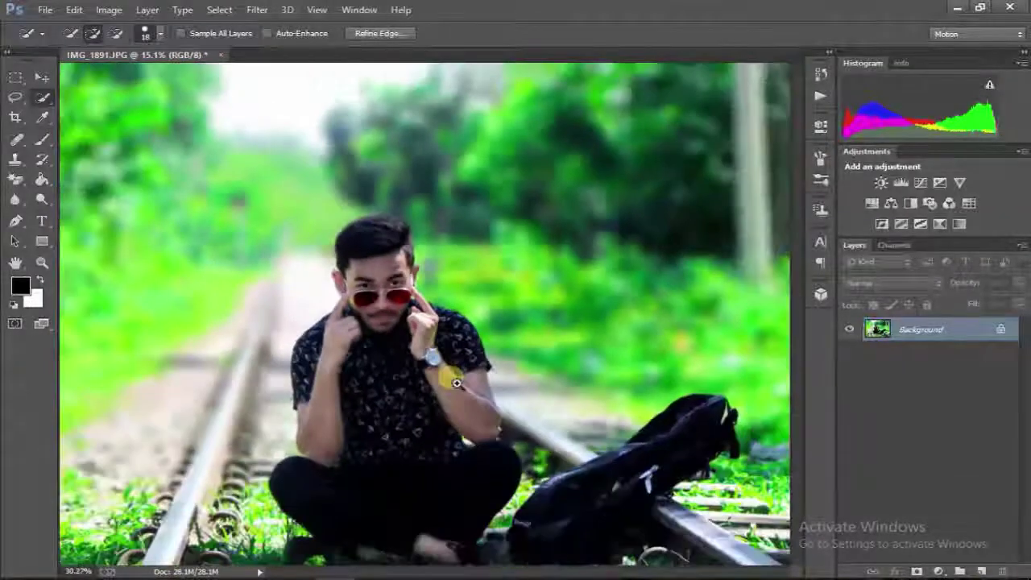
scroll(413, 393, "up", 3)
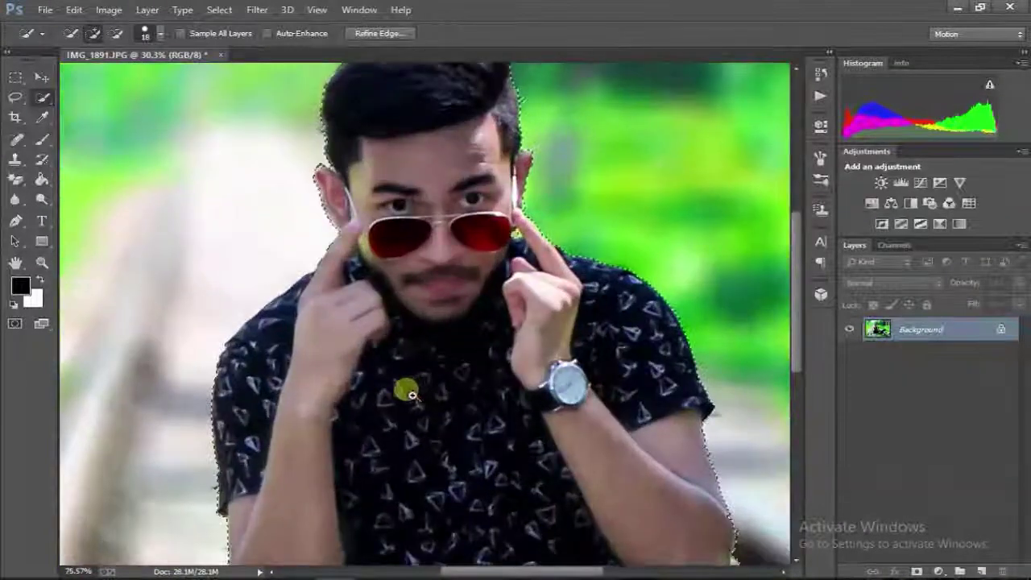
scroll(412, 394, "down", 3)
scroll(465, 487, "down", 1)
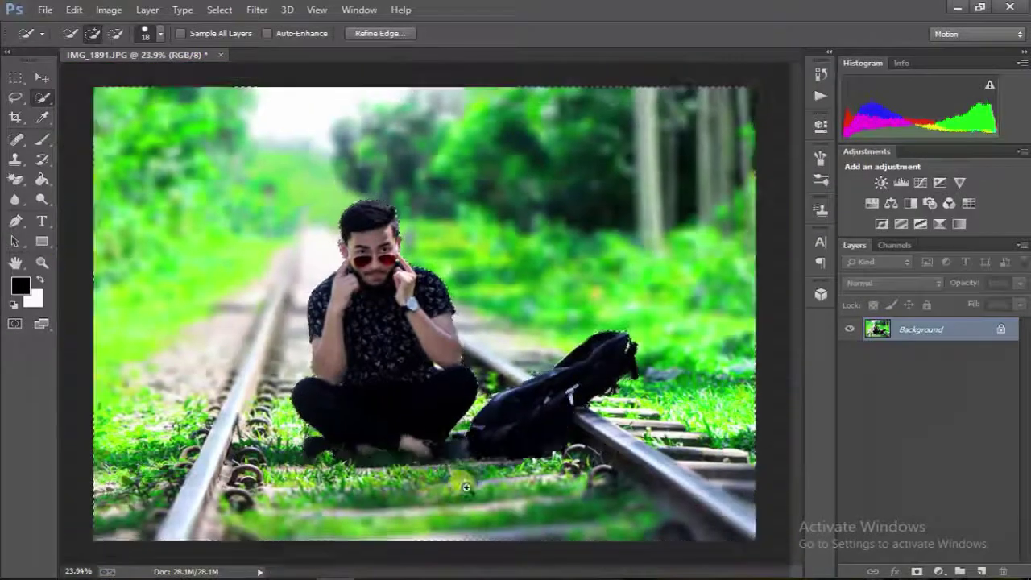
scroll(465, 487, "down", 1)
scroll(448, 488, "up", 2)
scroll(523, 476, "up", 1)
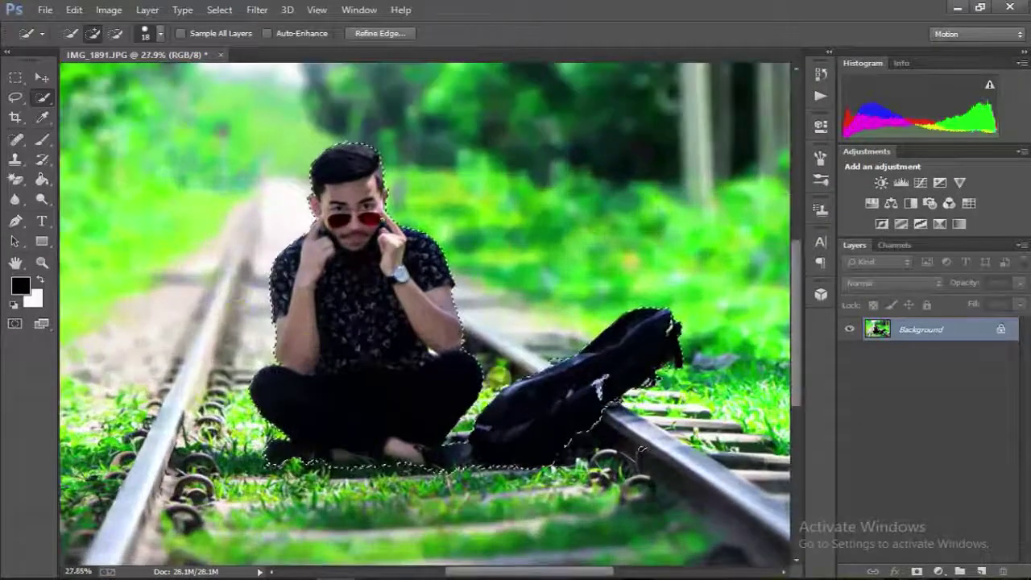
scroll(482, 401, "down", 2)
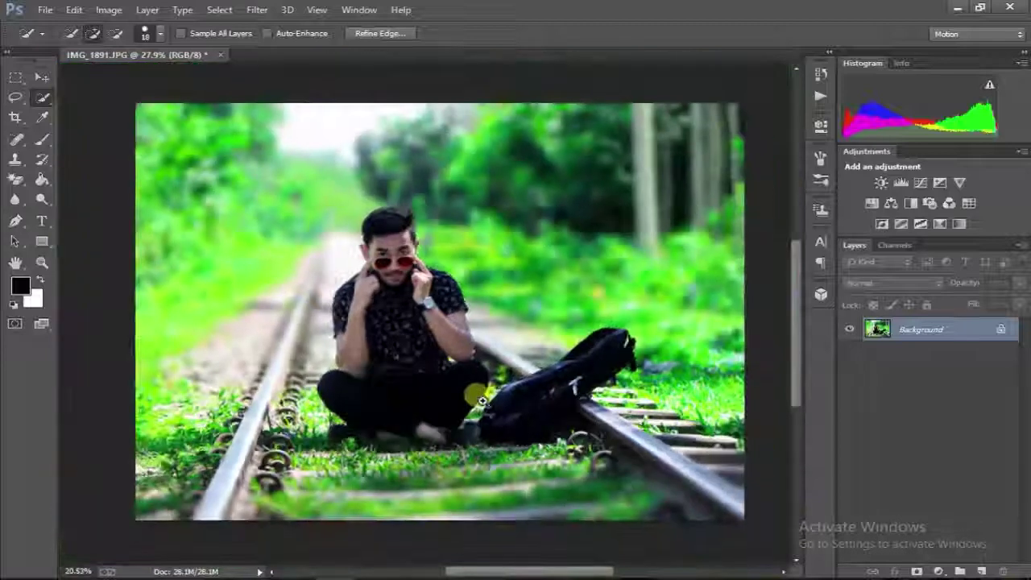